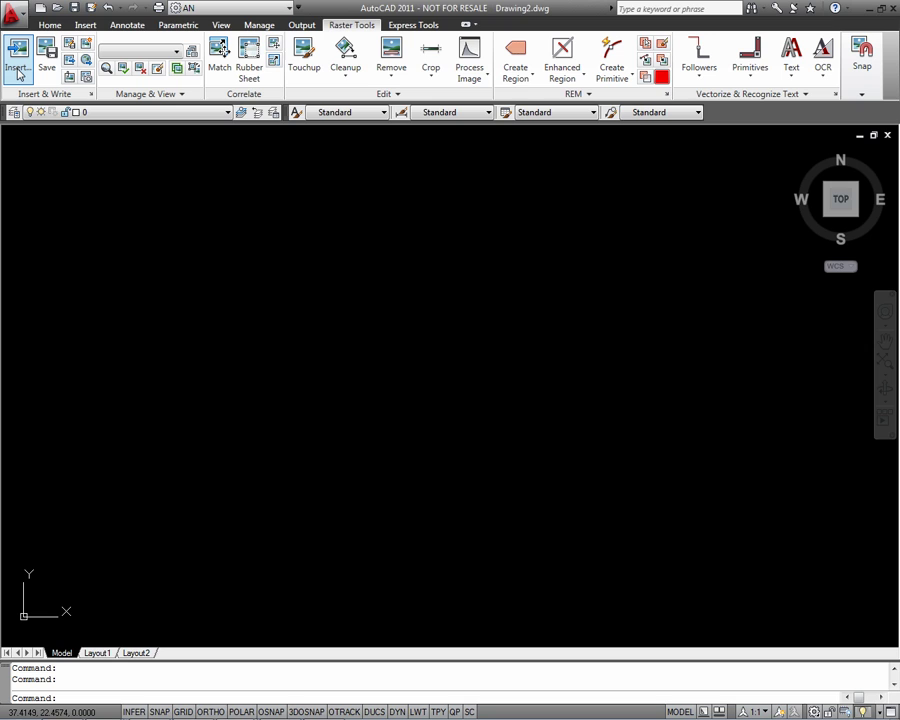
# - Insert the scanned image A2.10.tif with the insertion wizard, keeping insertion point 0,0,0, rotation 0 and scale 1
pyautogui.click(18, 68)
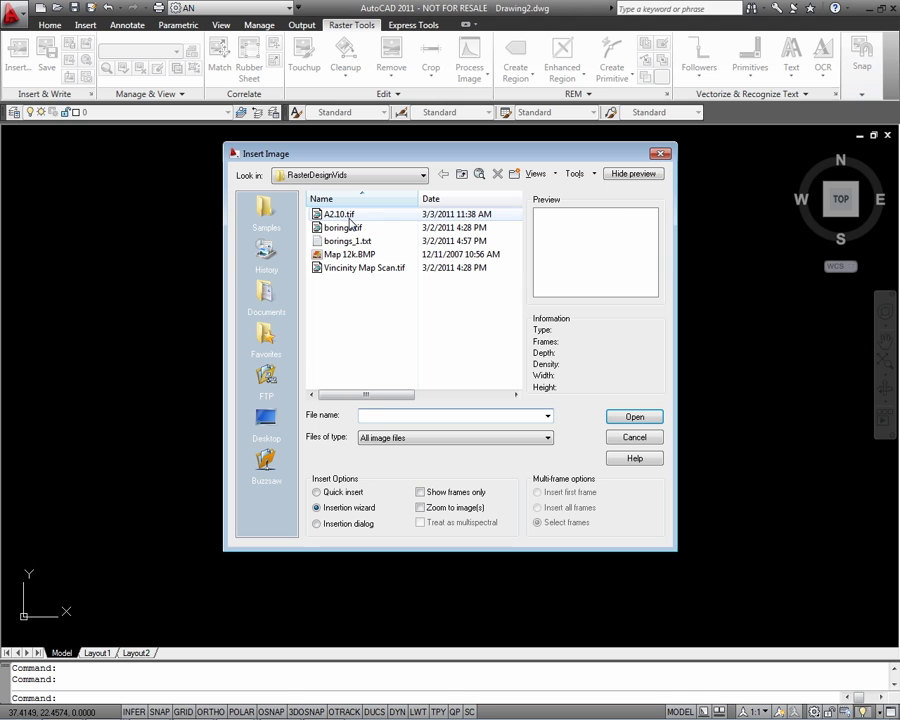
pyautogui.click(348, 215)
pyautogui.click(621, 419)
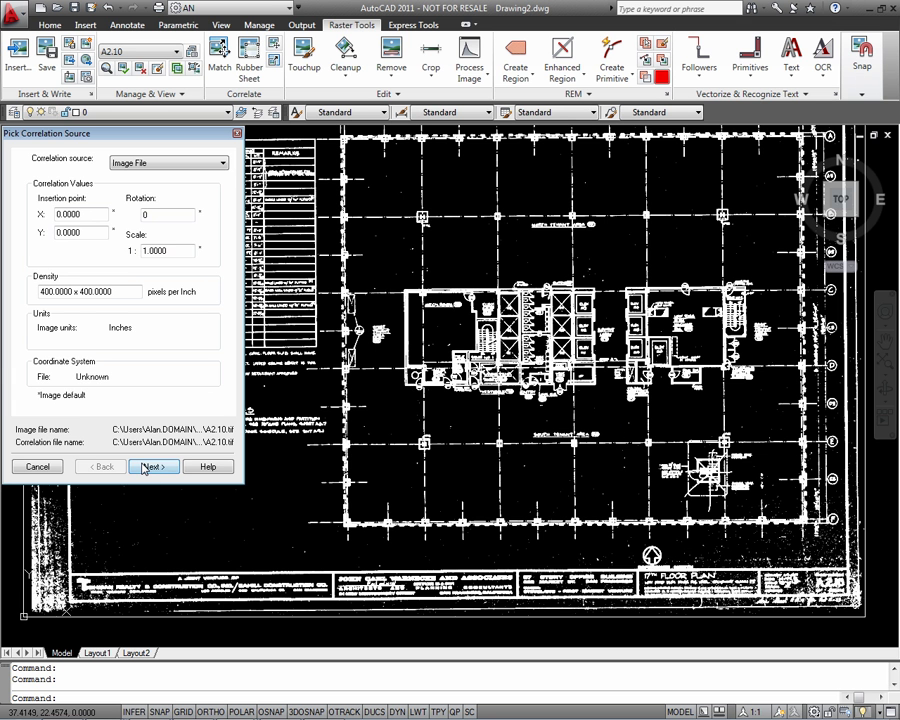
pyautogui.click(150, 467)
pyautogui.click(150, 467)
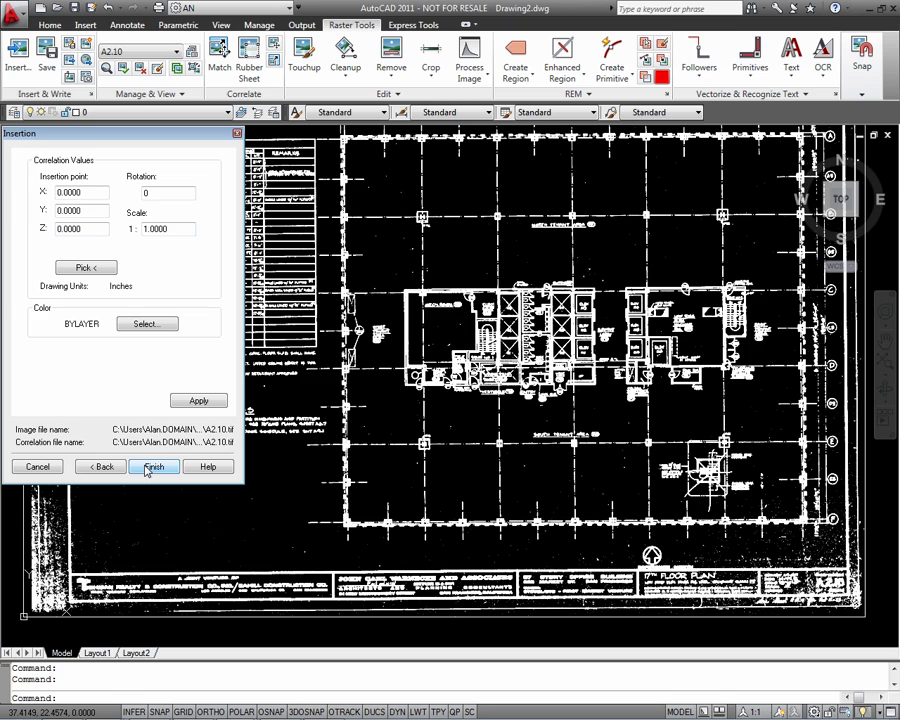
pyautogui.click(150, 467)
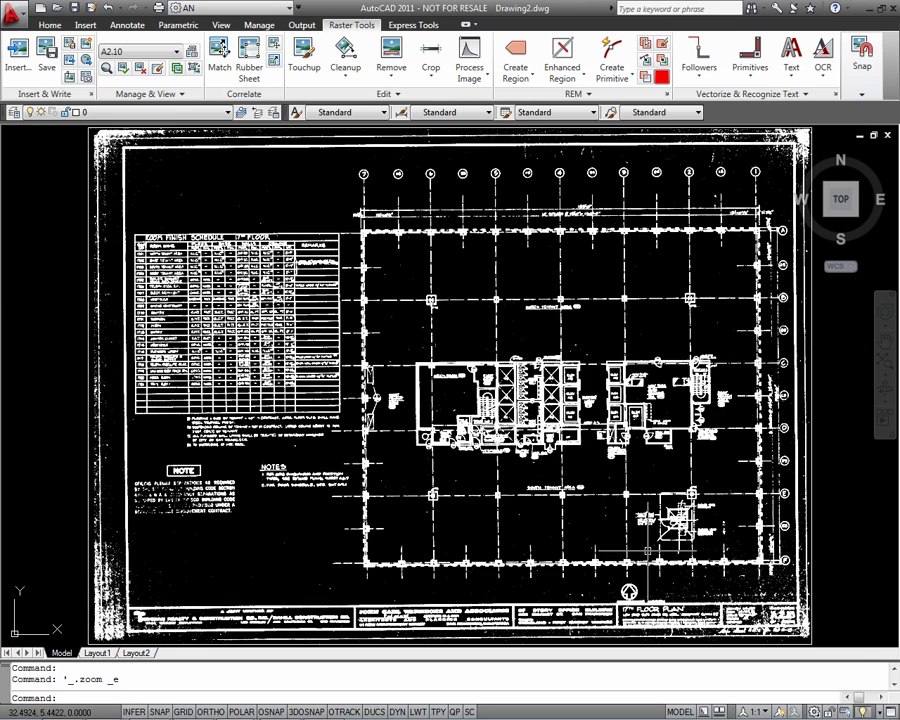
# - Despeckle the entire image, using a small speckle of about 7 pixels below the South Tenant Area label as the size
pyautogui.scroll(1, 545, 254)
pyautogui.scroll(-1, 685, 290)
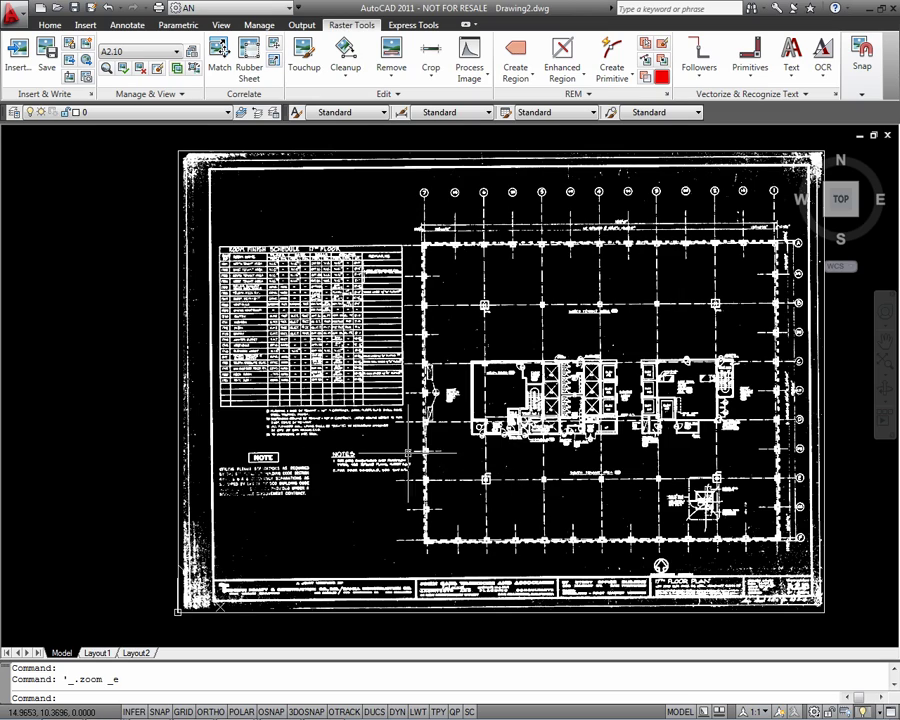
pyautogui.moveTo(587, 556); pyautogui.dragTo(502, 551, button='middle')
pyautogui.scroll(6, 504, 541)
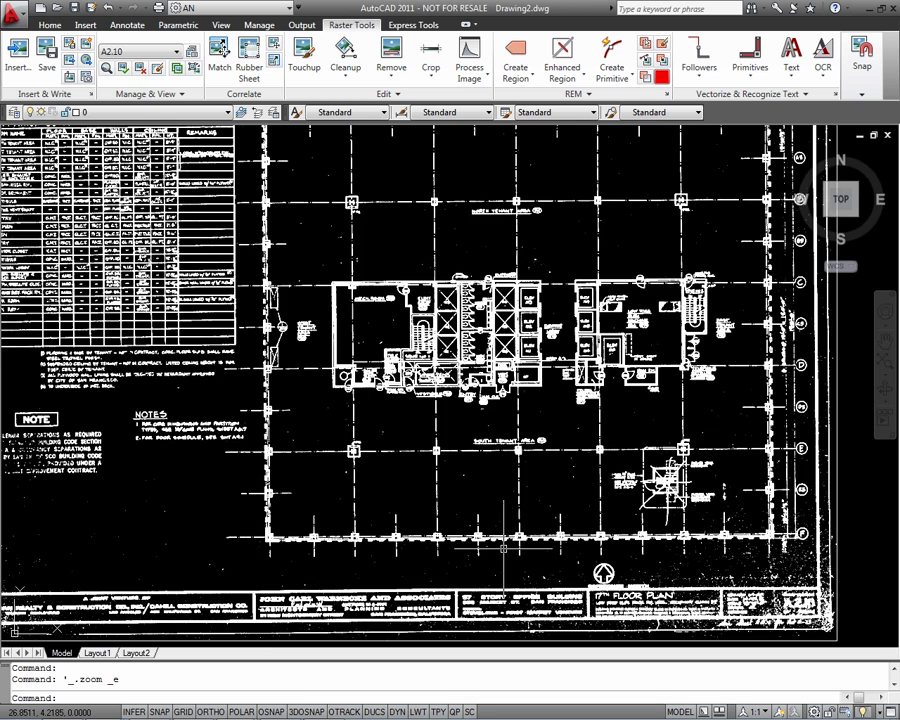
pyautogui.scroll(-5, 505, 535)
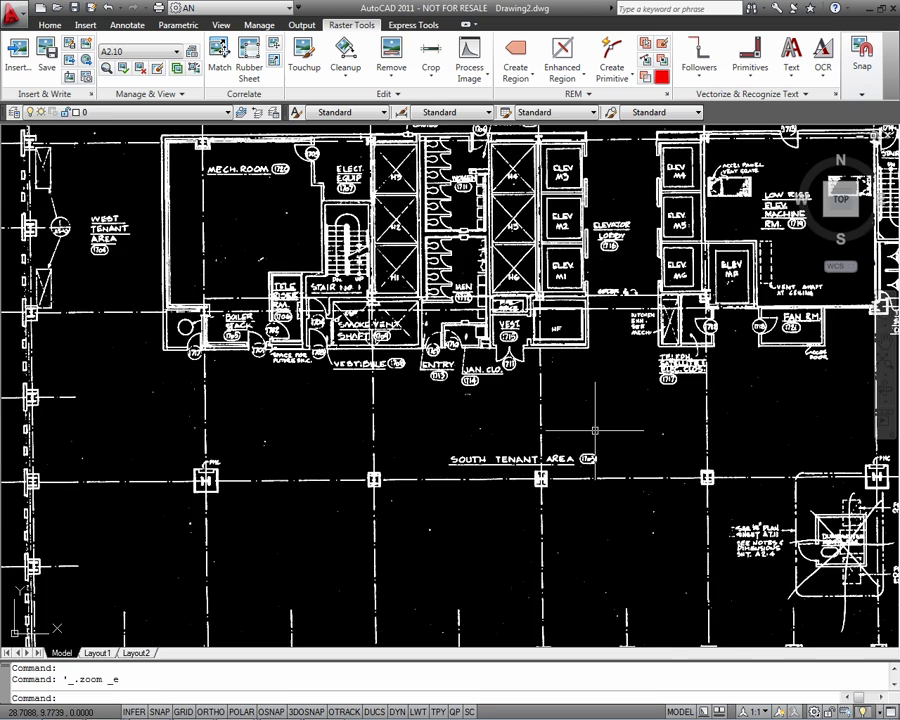
pyautogui.scroll(-3, 606, 483)
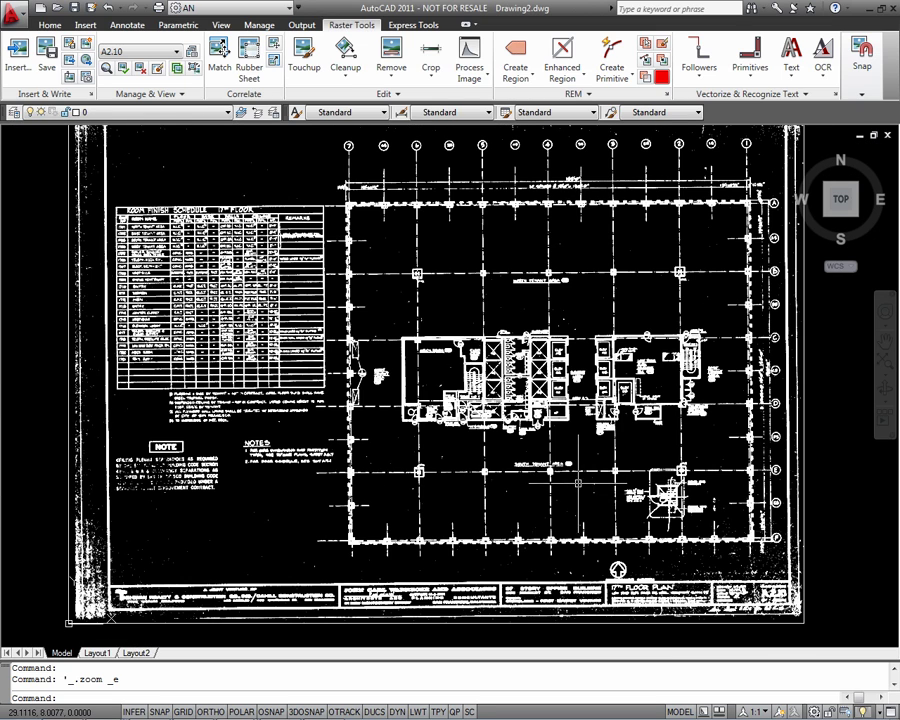
pyautogui.click(391, 72)
pyautogui.click(347, 80)
pyautogui.click(352, 127)
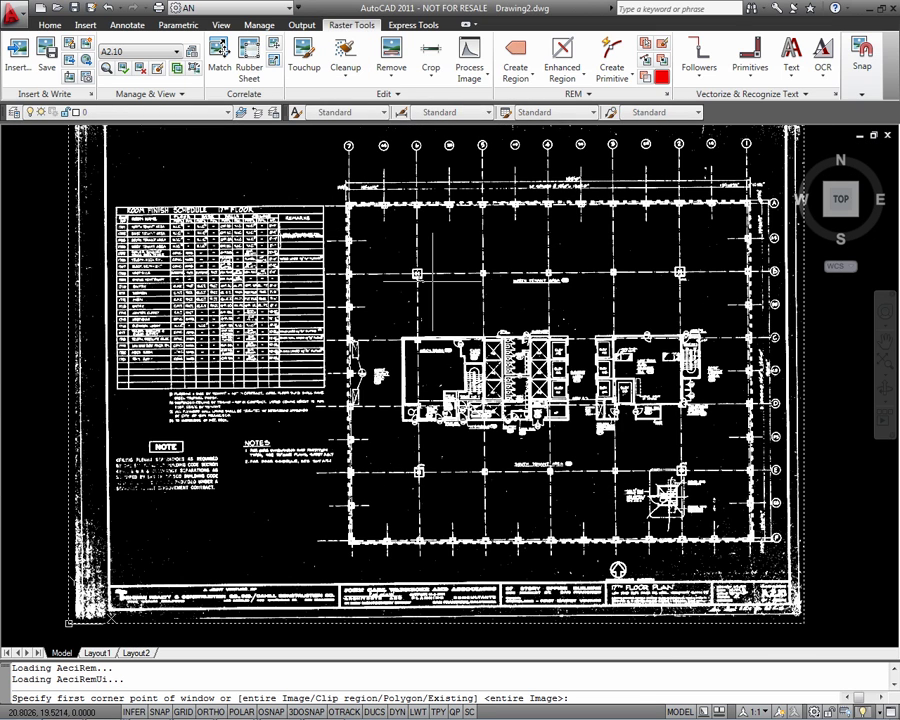
pyautogui.press('Return')
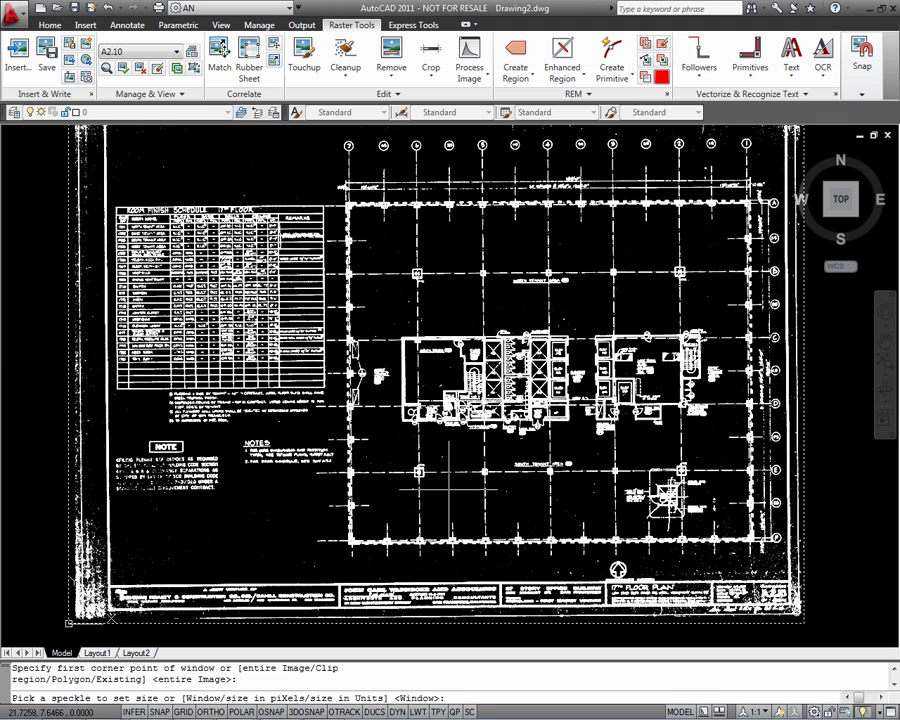
pyautogui.scroll(3, 598, 540)
pyautogui.scroll(5, 535, 482)
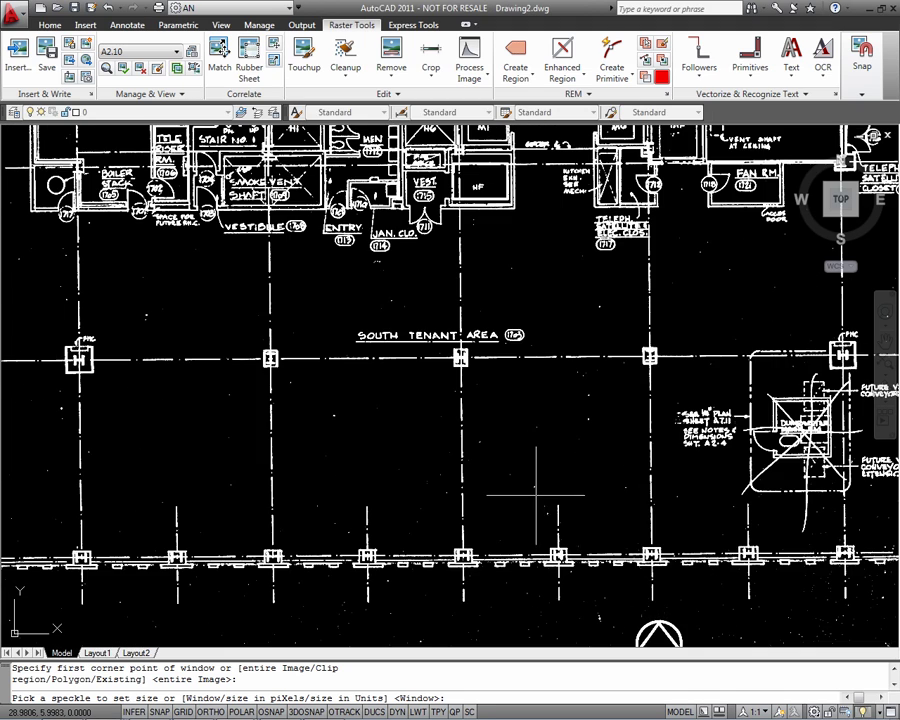
pyautogui.click(532, 480)
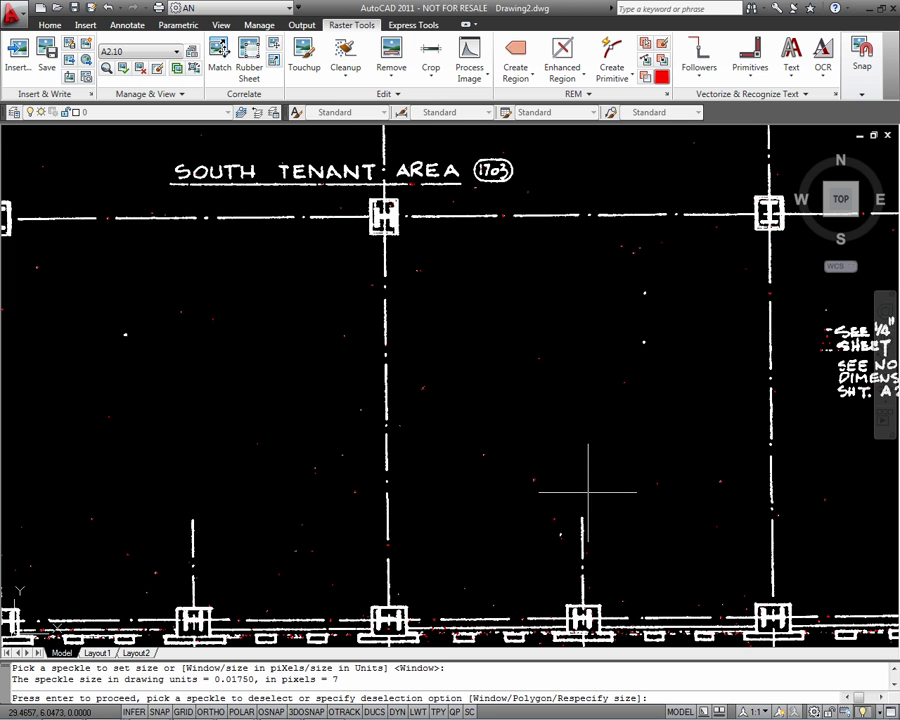
pyautogui.scroll(-6, 588, 492)
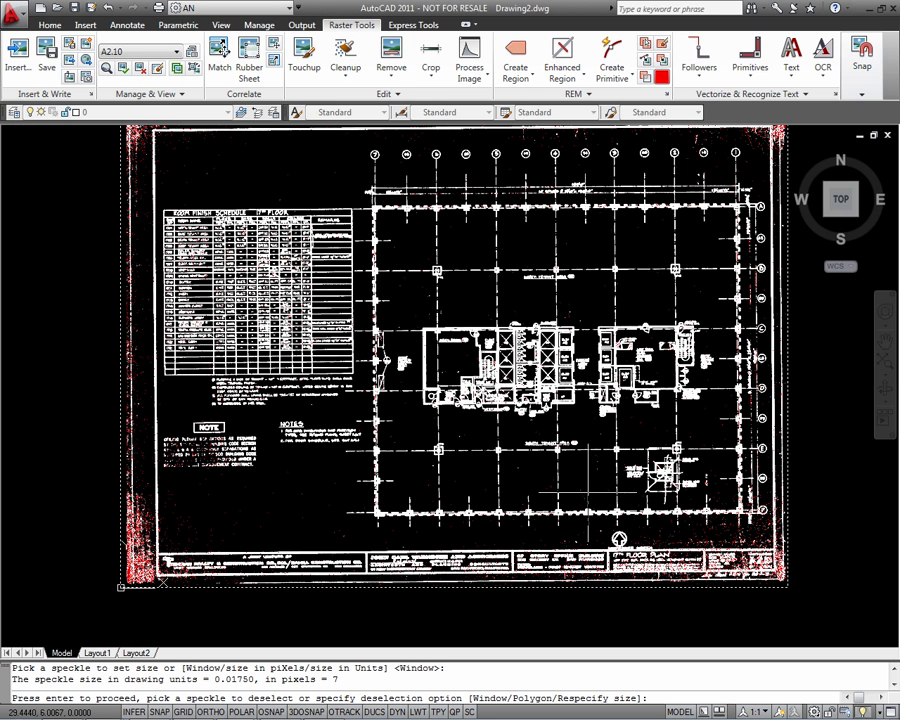
pyautogui.press('Return')
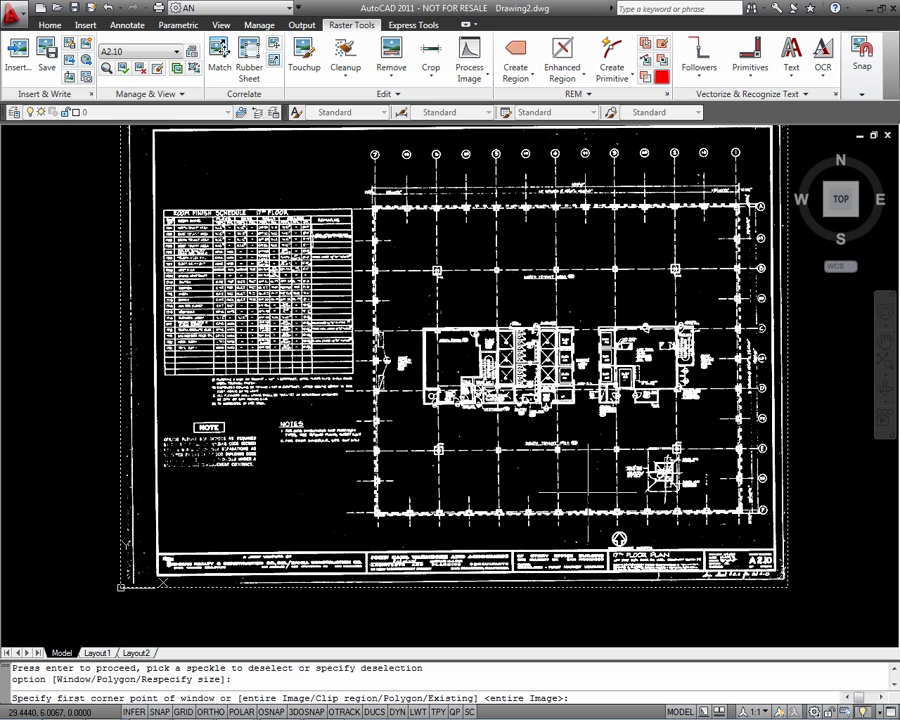
# - Despeckle the entire image again, using a larger leftover speckle of about 10 pixels in the South Tenant Area as the size
pyautogui.scroll(10, 567, 467)
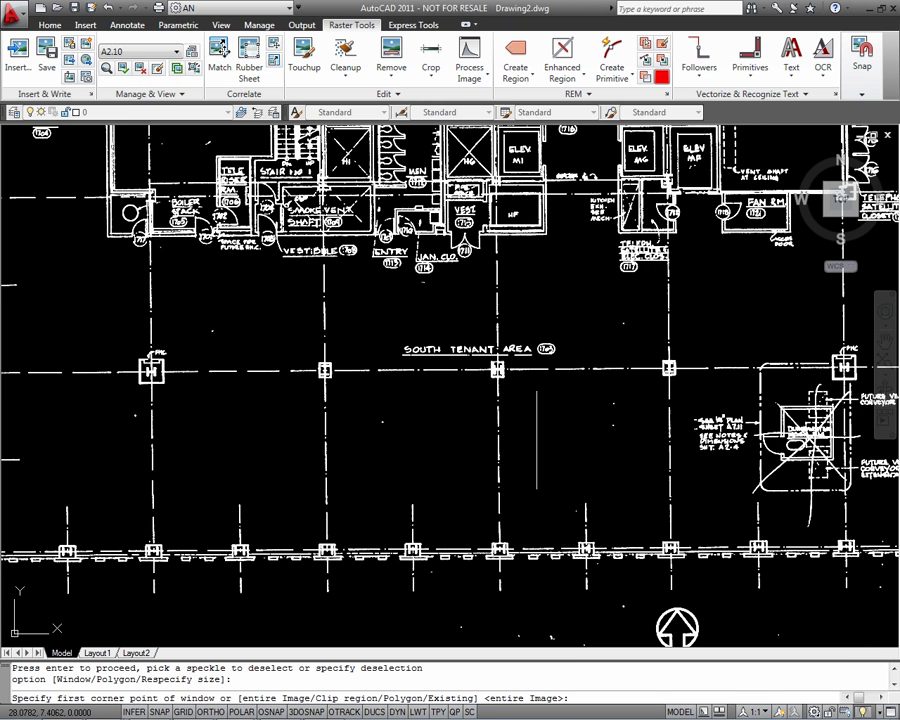
pyautogui.click(345, 78)
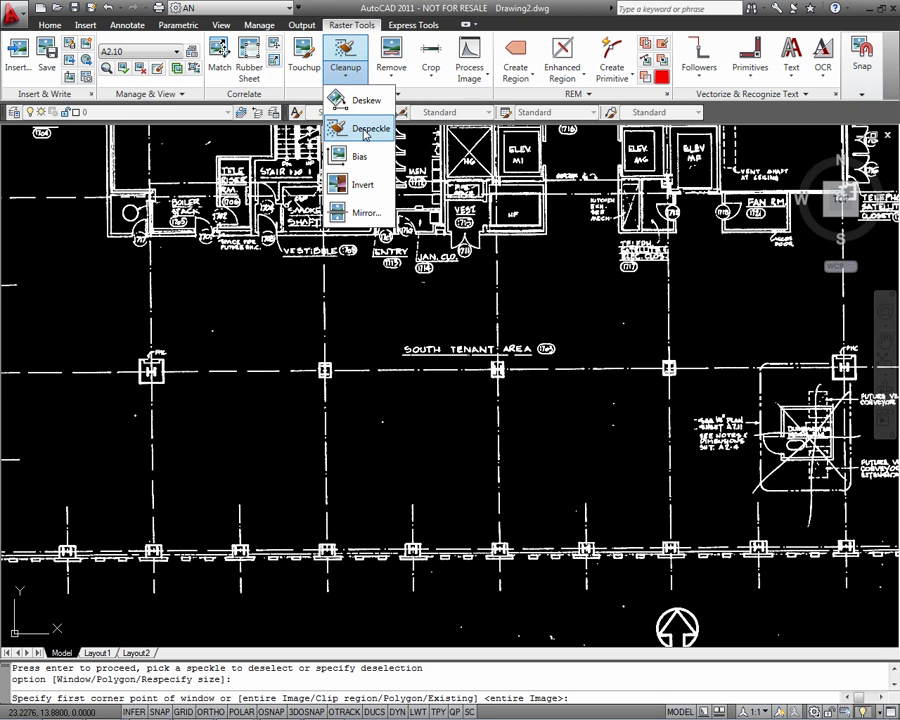
pyautogui.click(370, 125)
pyautogui.press('Return')
pyautogui.scroll(5, 612, 422)
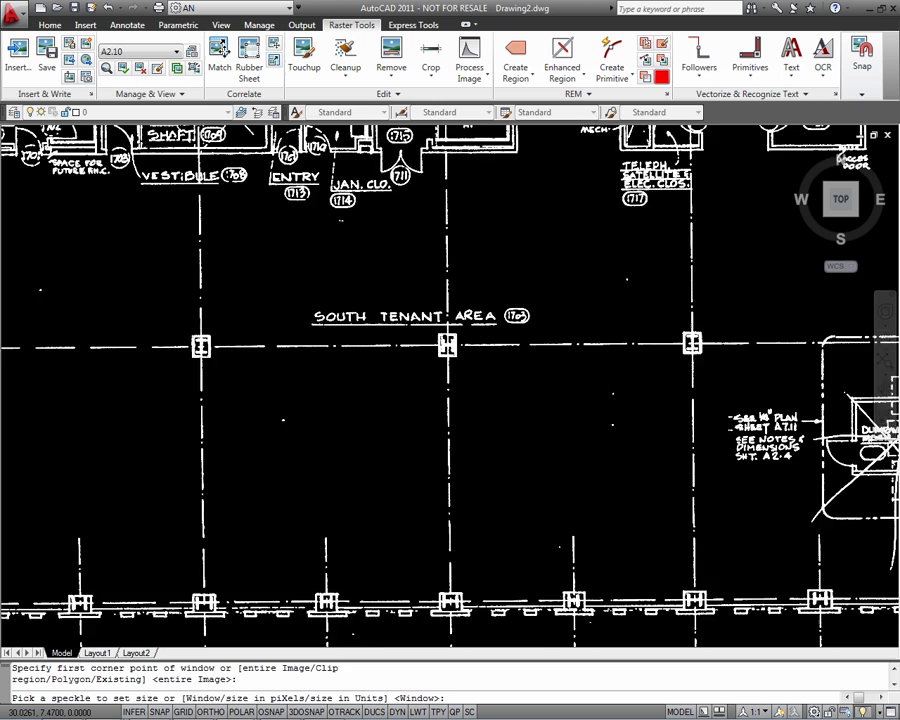
pyautogui.click(612, 422)
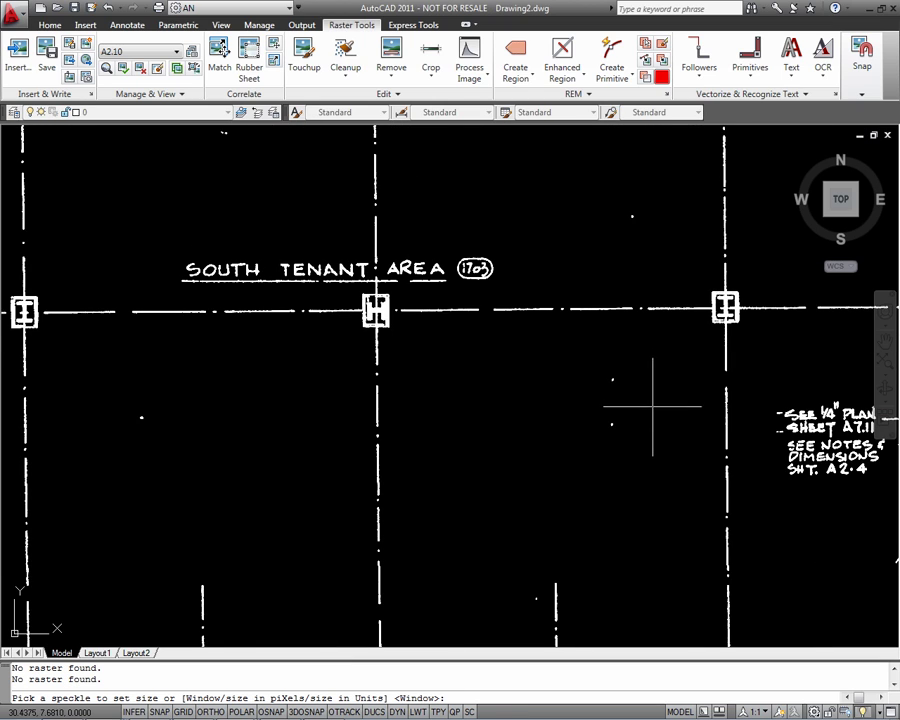
pyautogui.click(606, 426)
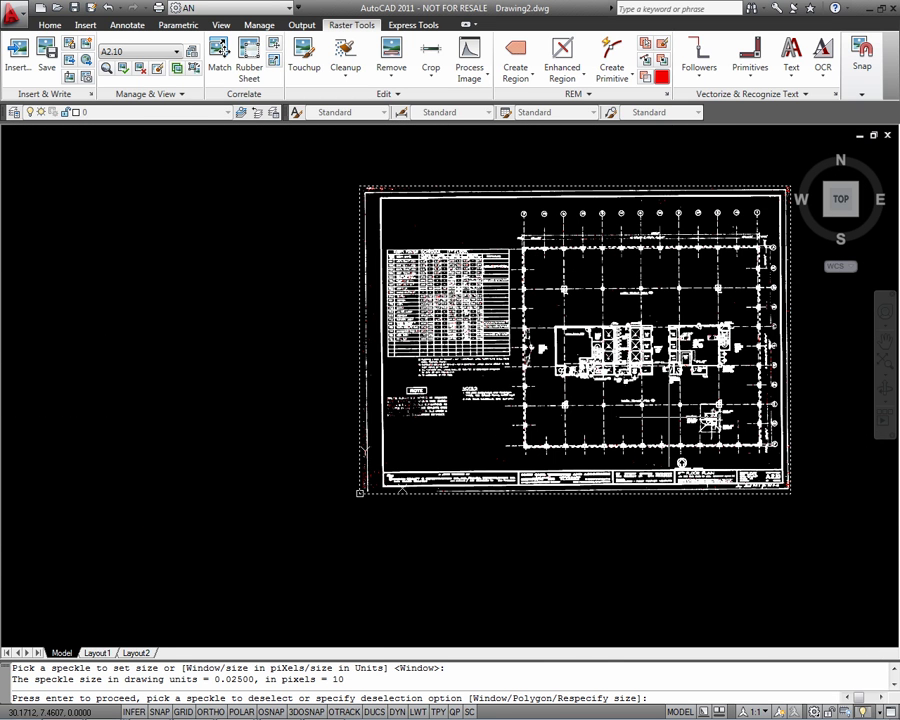
pyautogui.moveTo(637, 428); pyautogui.dragTo(597, 444, button='middle')
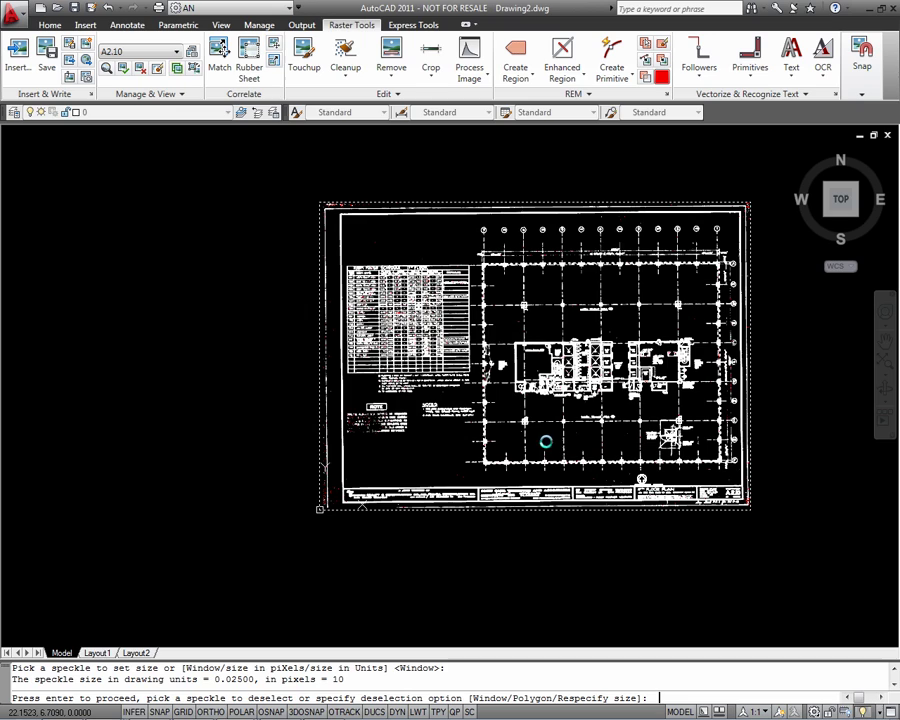
pyautogui.press('Return')
# - Repeat Despeckle on the entire image, using a speckle of about 27 pixels above the elevators near Entry 1710 as the size
pyautogui.scroll(5, 532, 425)
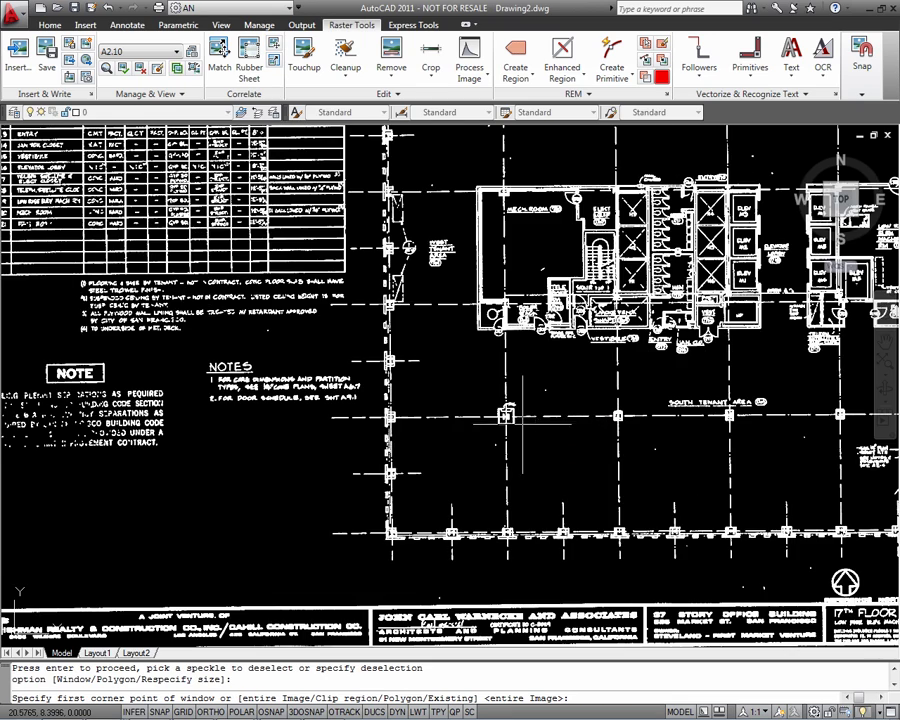
pyautogui.moveTo(262, 420); pyautogui.dragTo(484, 430, button='middle')
pyautogui.press('Return')
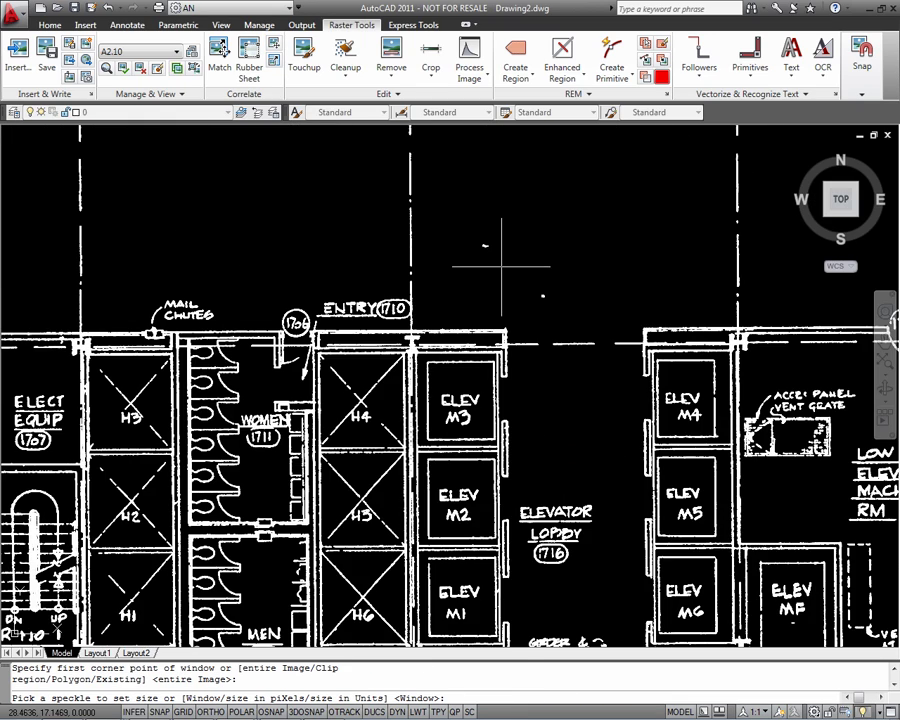
pyautogui.scroll(5, 488, 252)
pyautogui.scroll(-1, 475, 237)
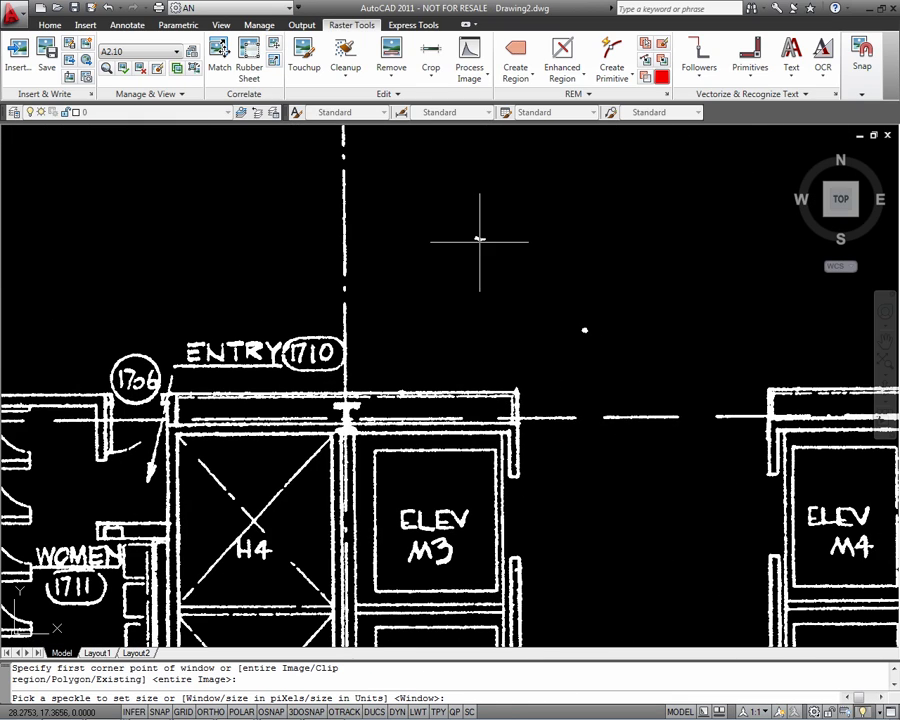
pyautogui.click(480, 240)
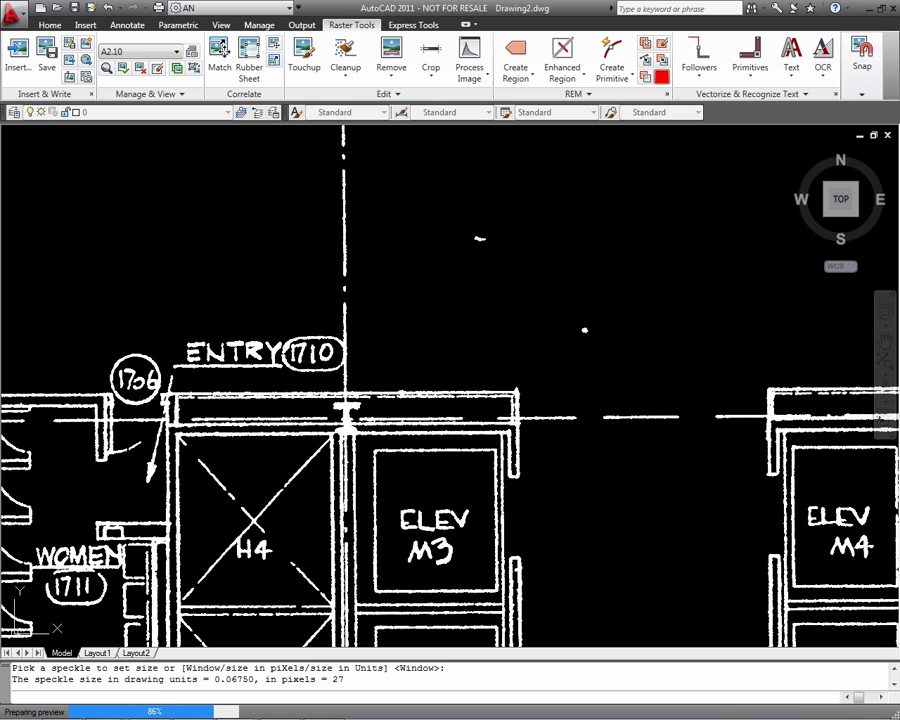
pyautogui.scroll(-5, 618, 288)
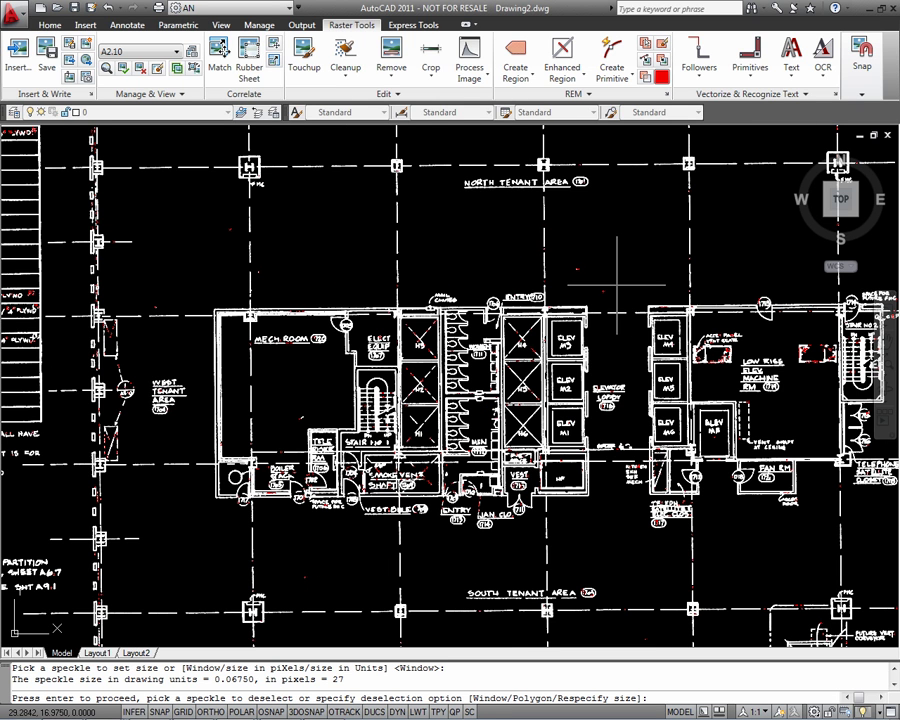
pyautogui.press('Return')
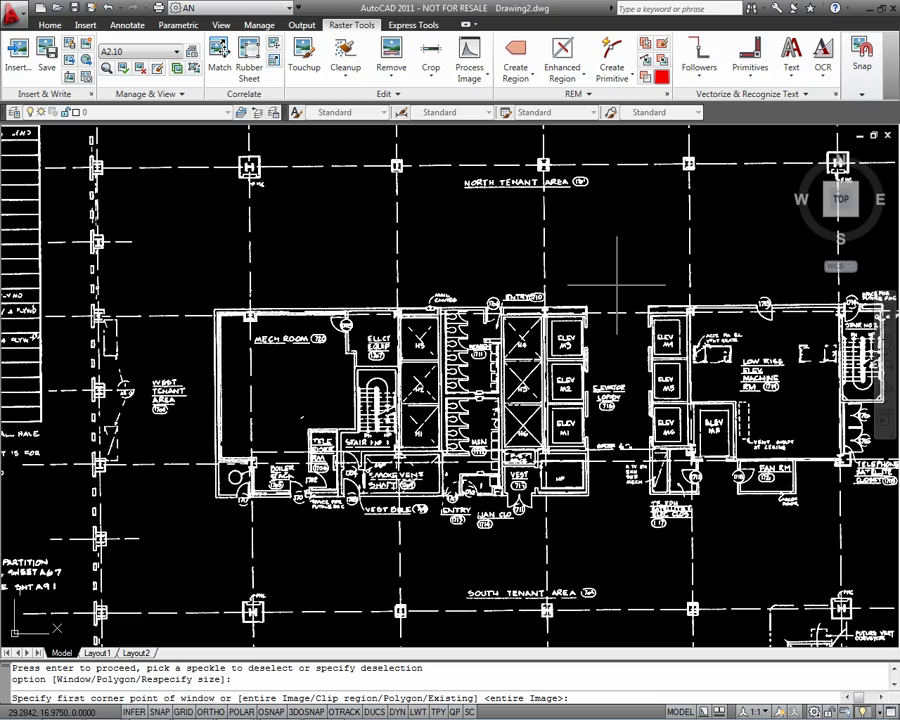
# - Examine the cleaned image around the finish schedule, notes, tenant areas and column grid for remaining specks and lost detail
pyautogui.scroll(-5, 618, 288)
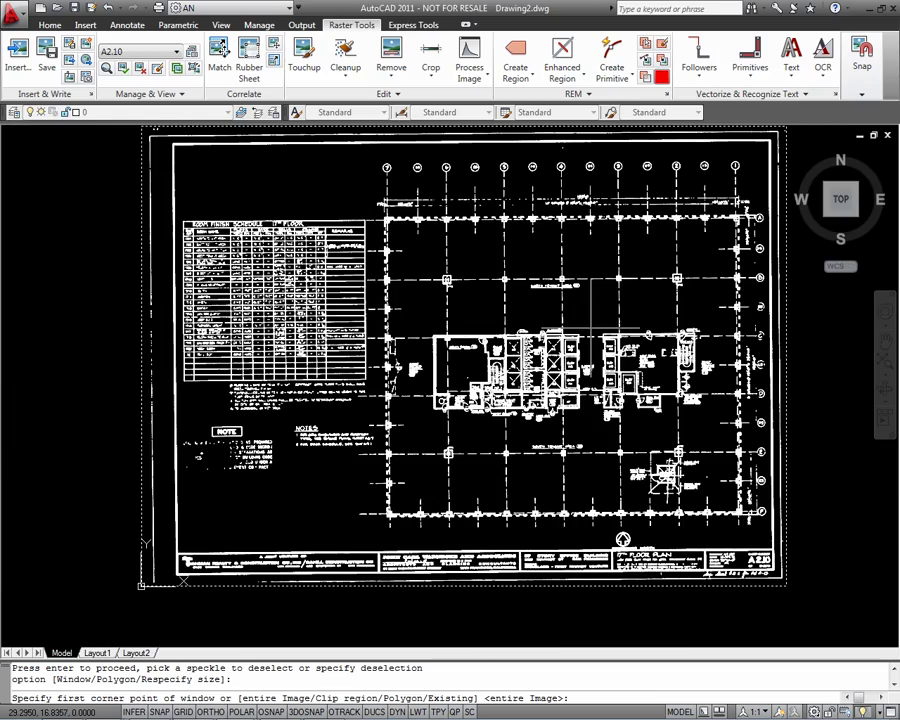
pyautogui.scroll(3, 230, 417)
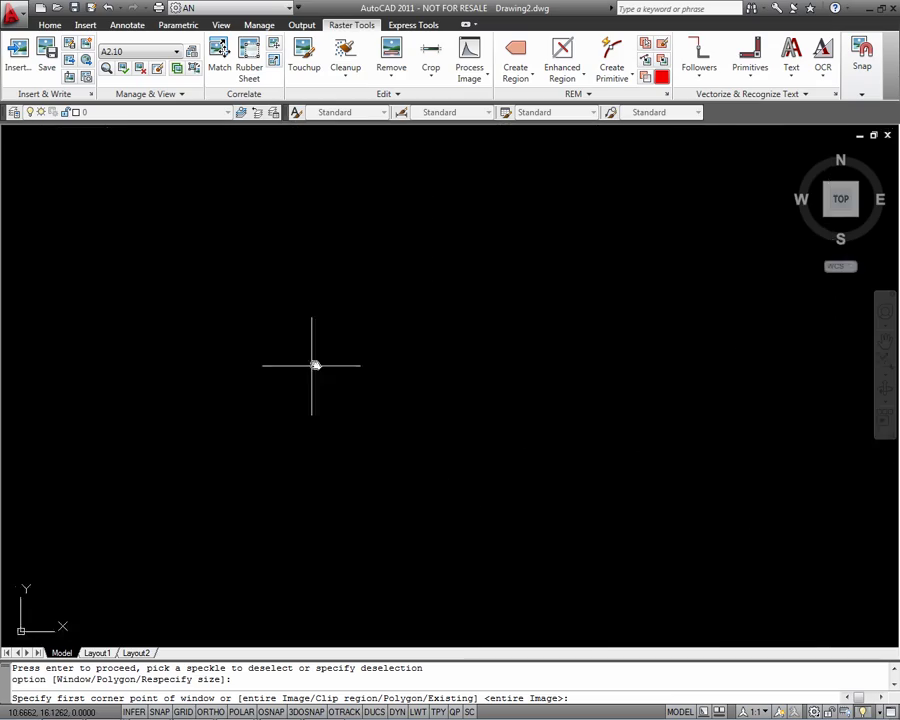
pyautogui.scroll(3, 300, 476)
pyautogui.scroll(-4, 303, 464)
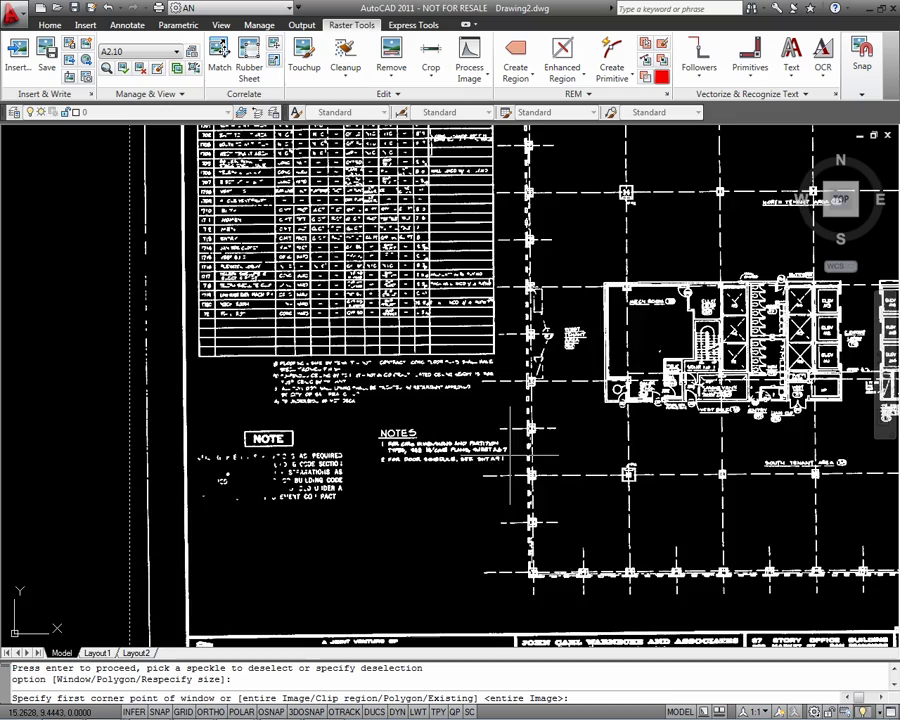
pyautogui.moveTo(531, 427); pyautogui.dragTo(303, 580, button='middle')
pyautogui.scroll(5, 433, 436)
pyautogui.scroll(-4, 416, 388)
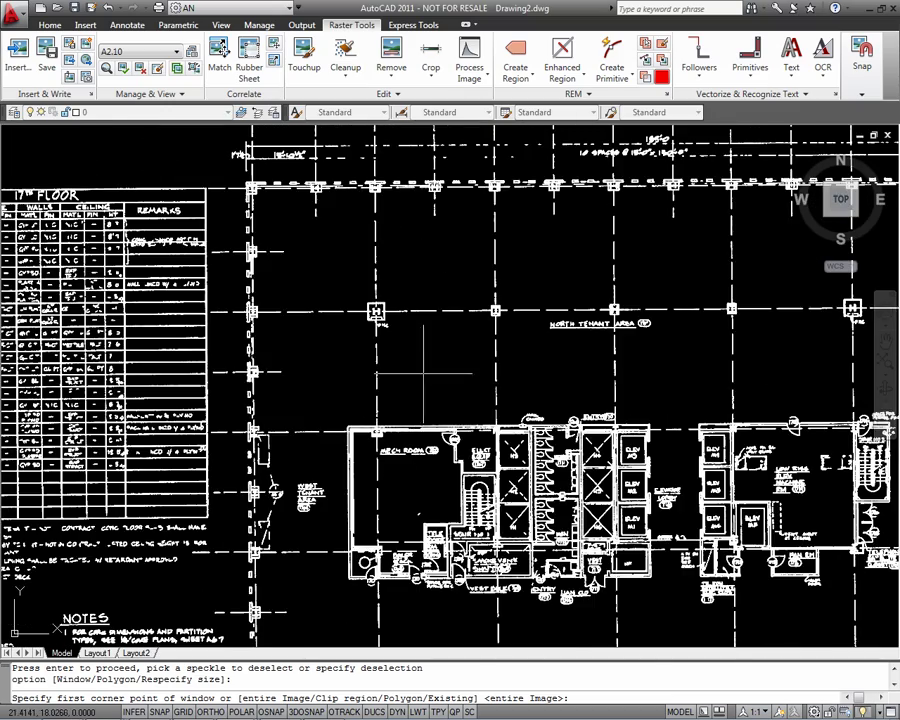
pyautogui.moveTo(424, 374)
pyautogui.mouseDown(button='middle')
pyautogui.moveTo(267, 386)
pyautogui.moveTo(320, 384)
pyautogui.mouseUp(button='middle')
pyautogui.scroll(-2, 385, 294)
pyautogui.moveTo(382, 286); pyautogui.dragTo(380, 257, button='middle')
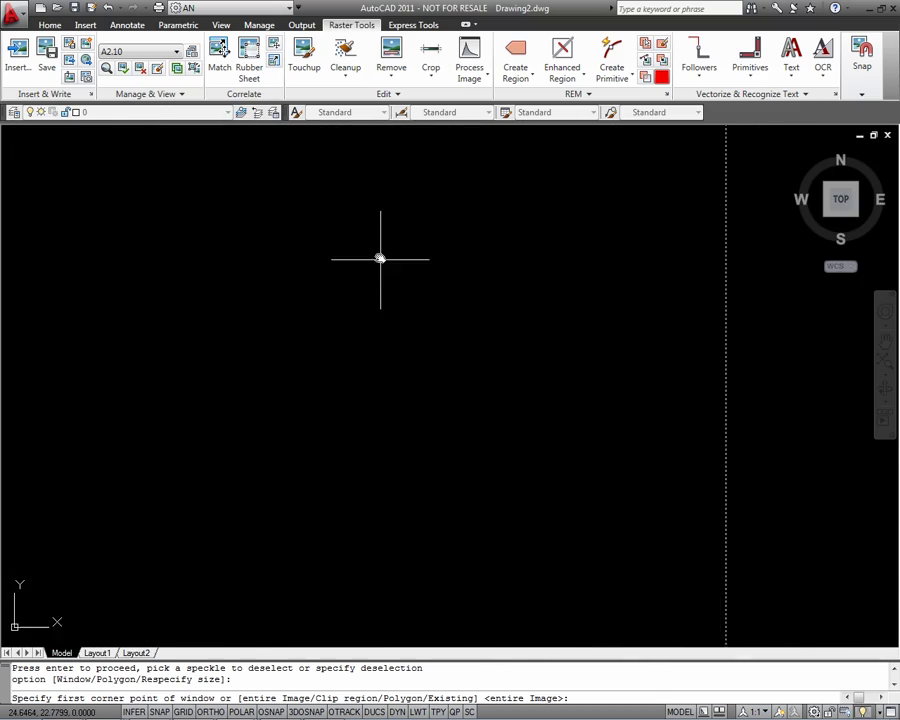
pyautogui.write('1')
pyautogui.press('Return')
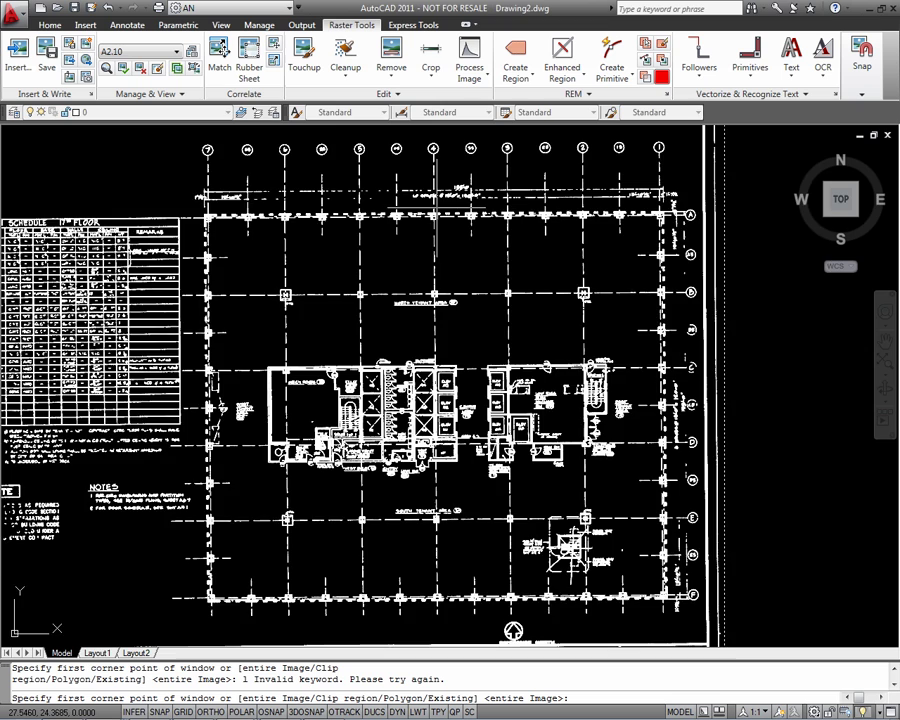
# - Inspect the grid bubbles and dimension lines near grid 4, and review the vector primitive and Raster Snap options
pyautogui.scroll(2, 425, 183)
pyautogui.moveTo(428, 190); pyautogui.dragTo(418, 325, button='middle')
pyautogui.scroll(4, 420, 263)
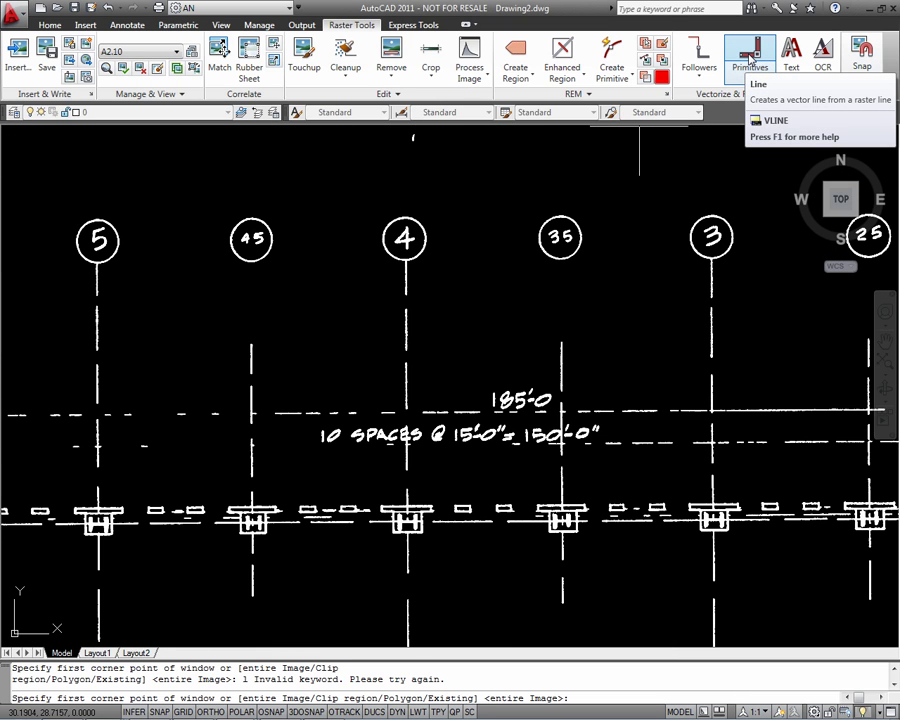
pyautogui.click(750, 75)
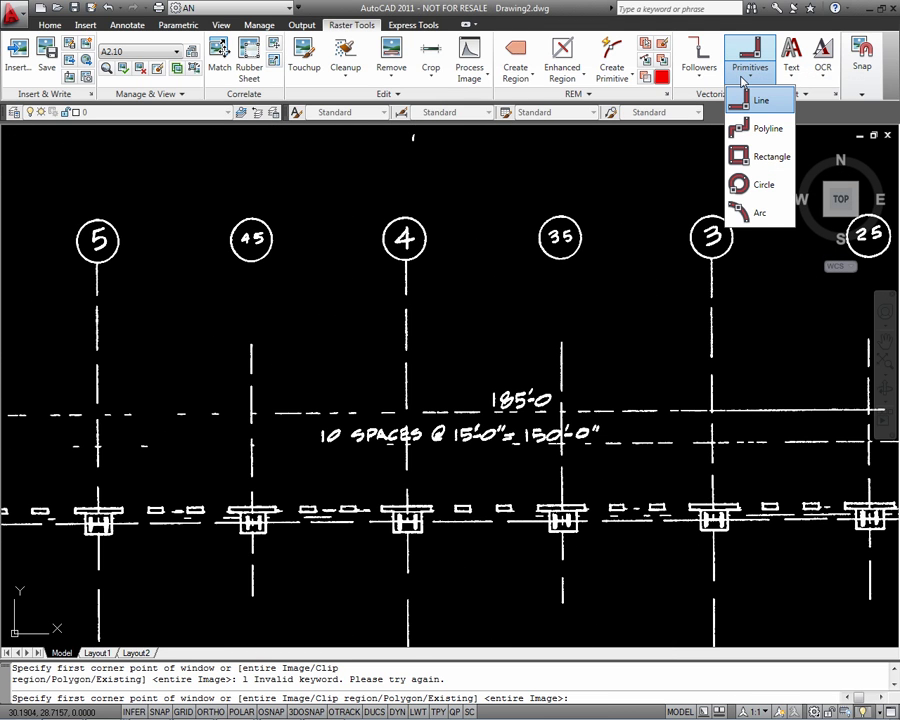
pyautogui.click(860, 80)
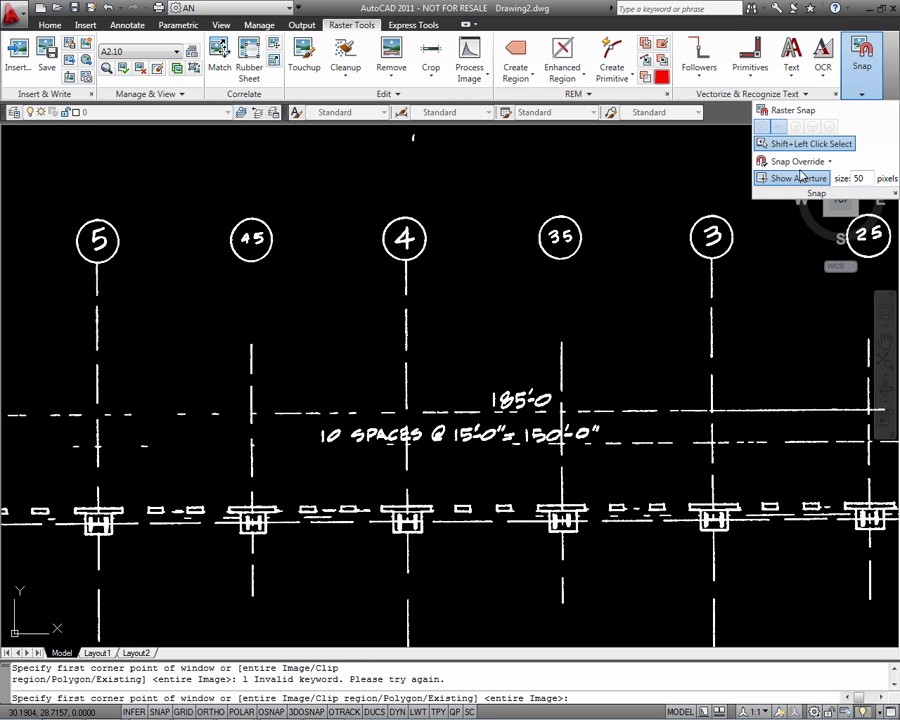
pyautogui.click(785, 110)
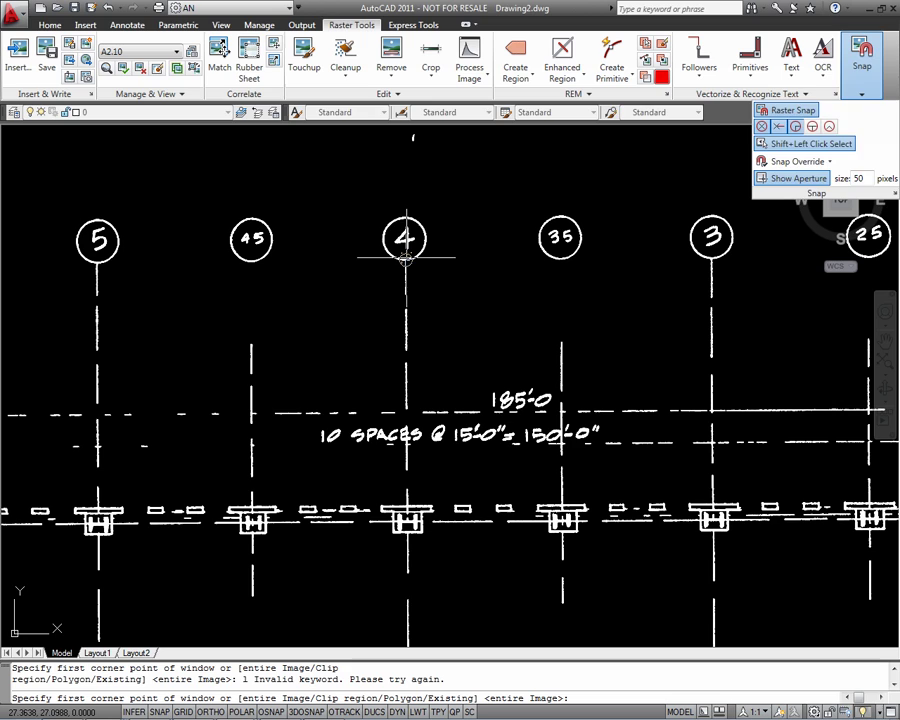
# - Draw a vertical reference line in Ortho mode from the grid 4 bubble down past the south column row
pyautogui.click(848, 94)
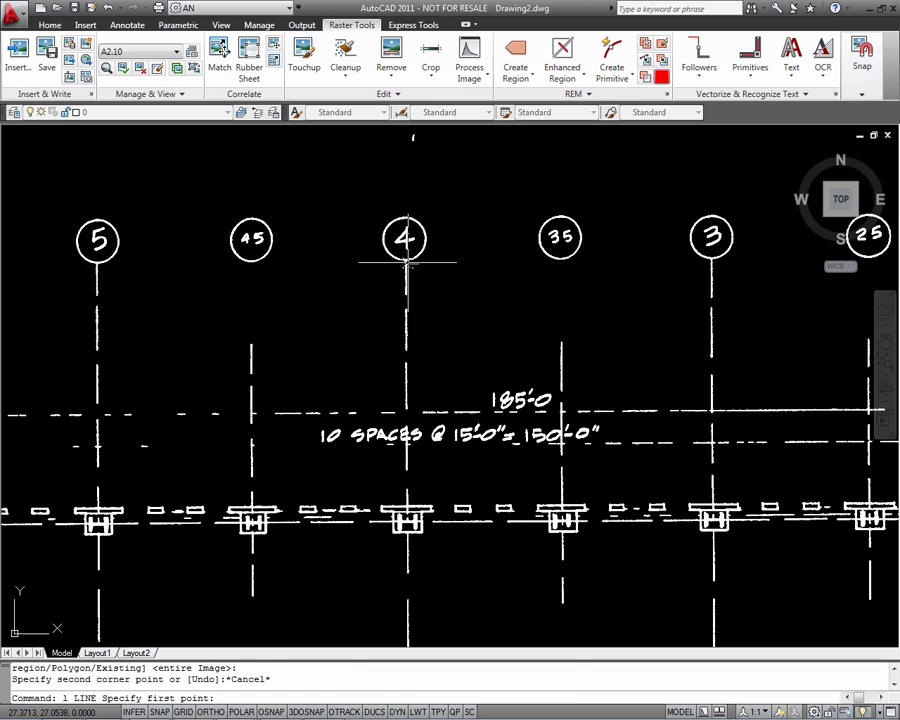
pyautogui.click(406, 263)
pyautogui.scroll(-5, 406, 263)
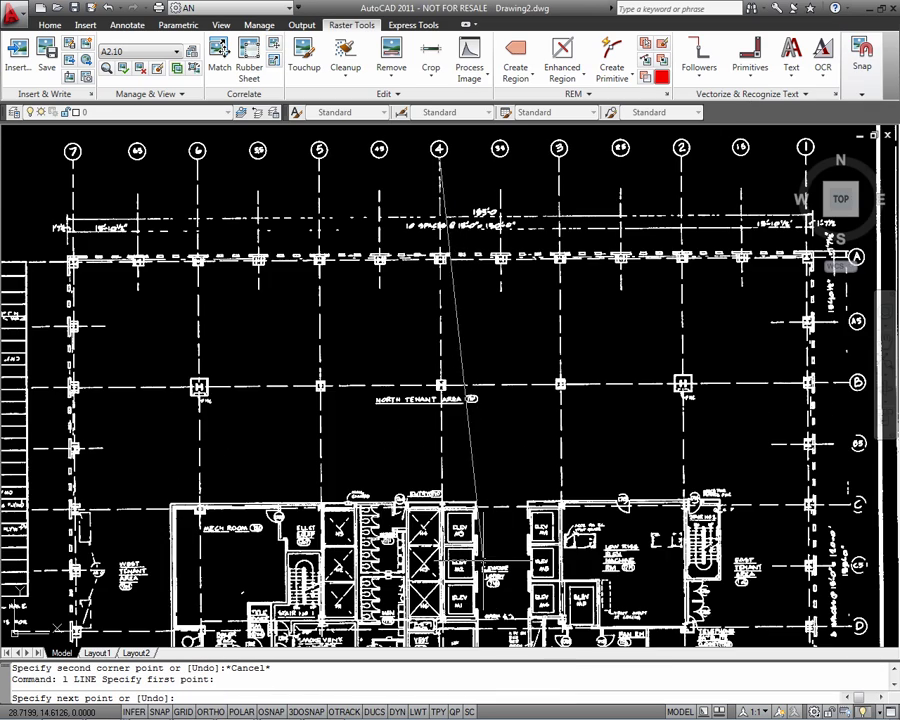
pyautogui.press('F8')
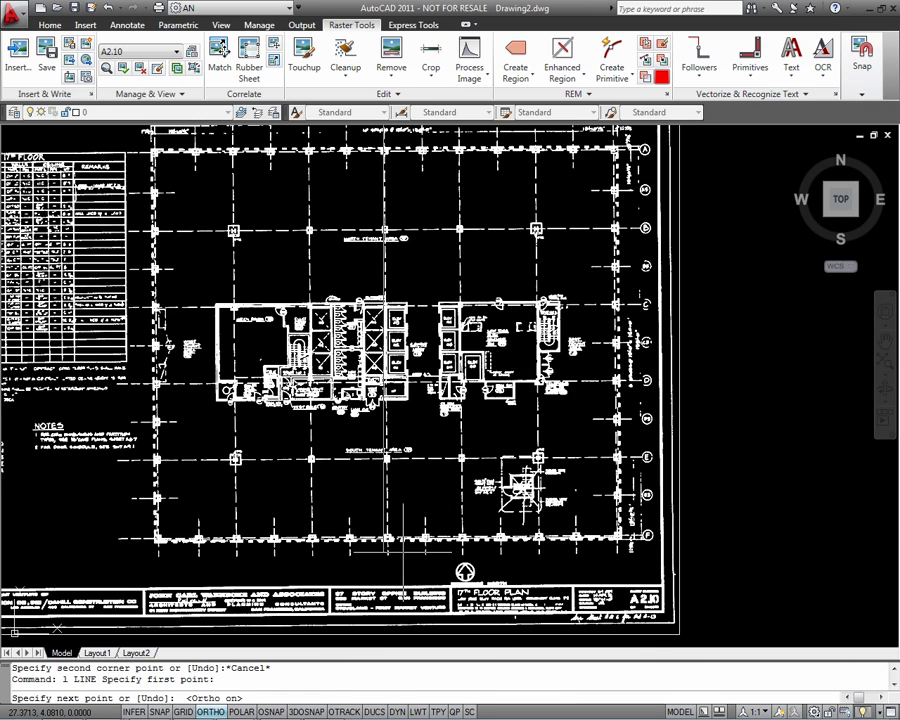
pyautogui.scroll(2, 382, 554)
pyautogui.scroll(3, 380, 556)
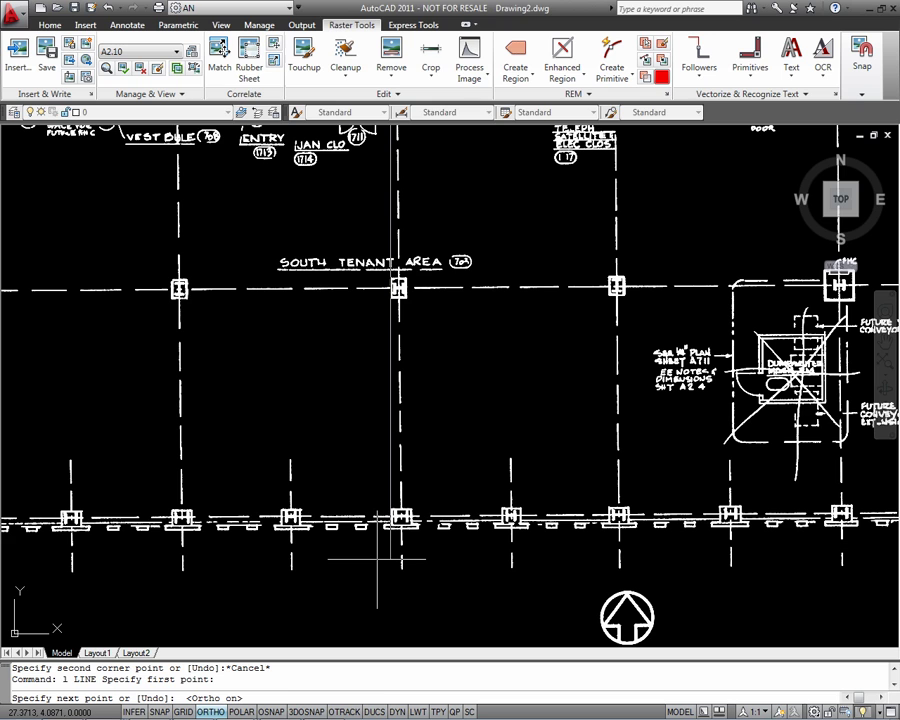
pyautogui.click(390, 589)
pyautogui.press('Return')
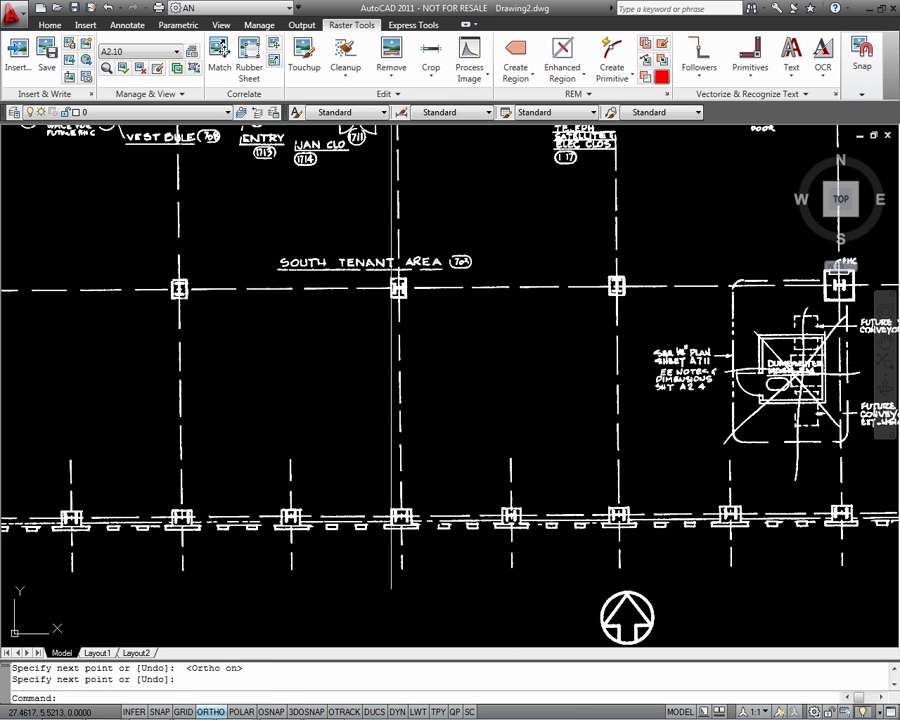
# - Compare the reference line with the scanned grid 4 line below the South Tenant Area, and erase the reference line
pyautogui.scroll(5, 375, 479)
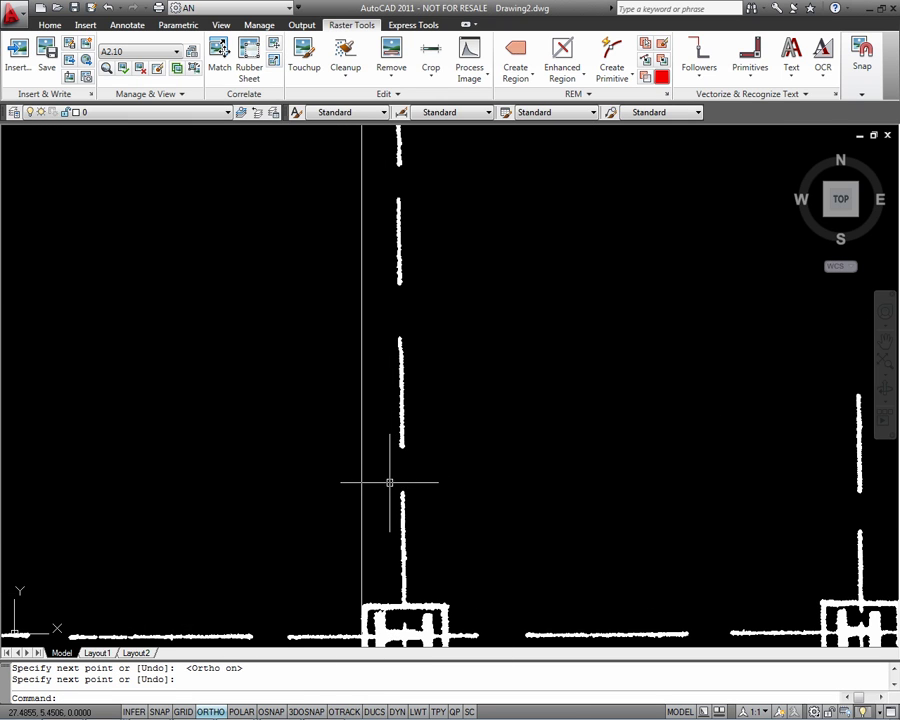
pyautogui.scroll(-5, 358, 482)
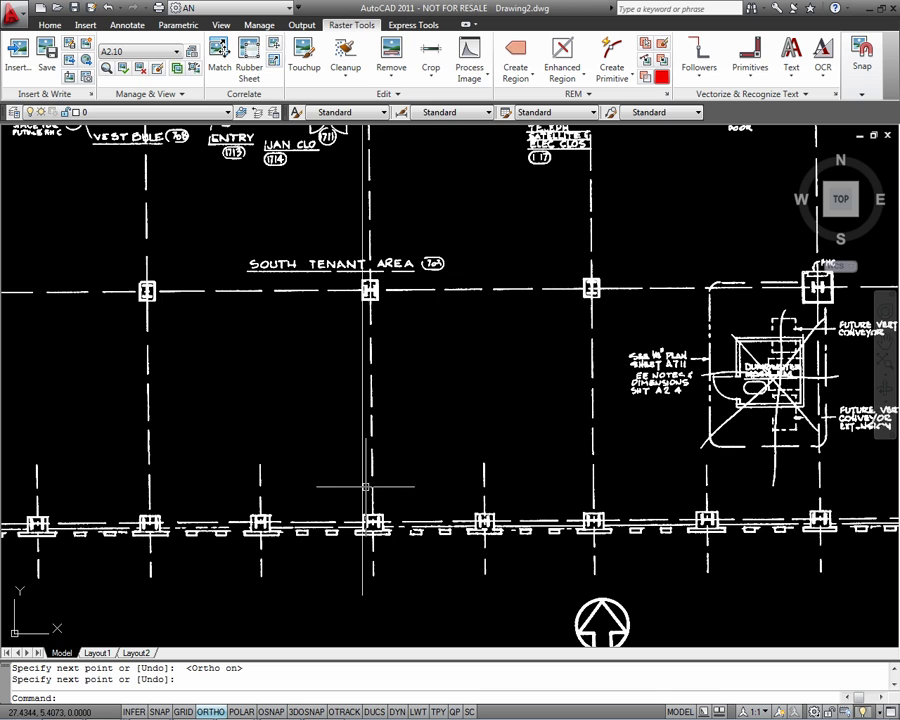
pyautogui.click(361, 480)
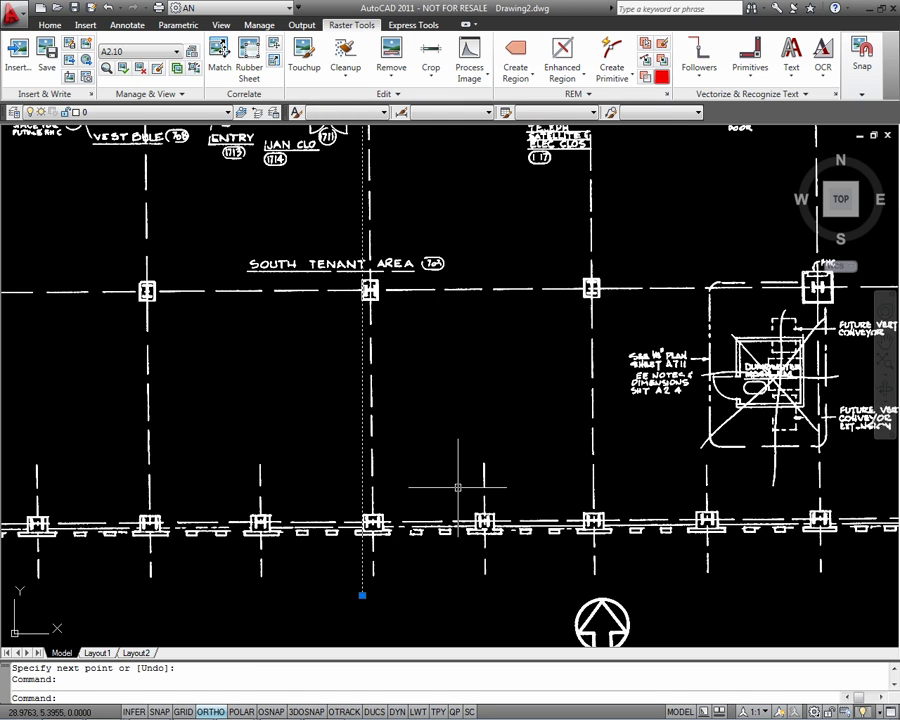
pyautogui.write('e')
pyautogui.press('Return')
# - Start Rubbersheet on the scanned plan and set its grid points to 5 rows and 6 columns
pyautogui.scroll(-4, 460, 484)
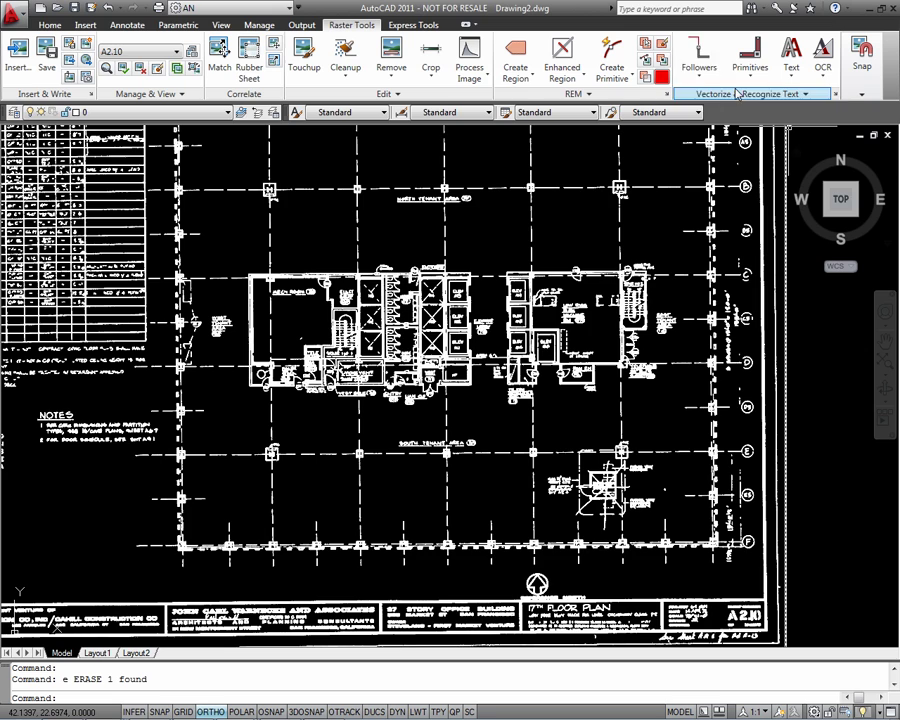
pyautogui.middleClick(652, 156)
pyautogui.middleClick(652, 156)
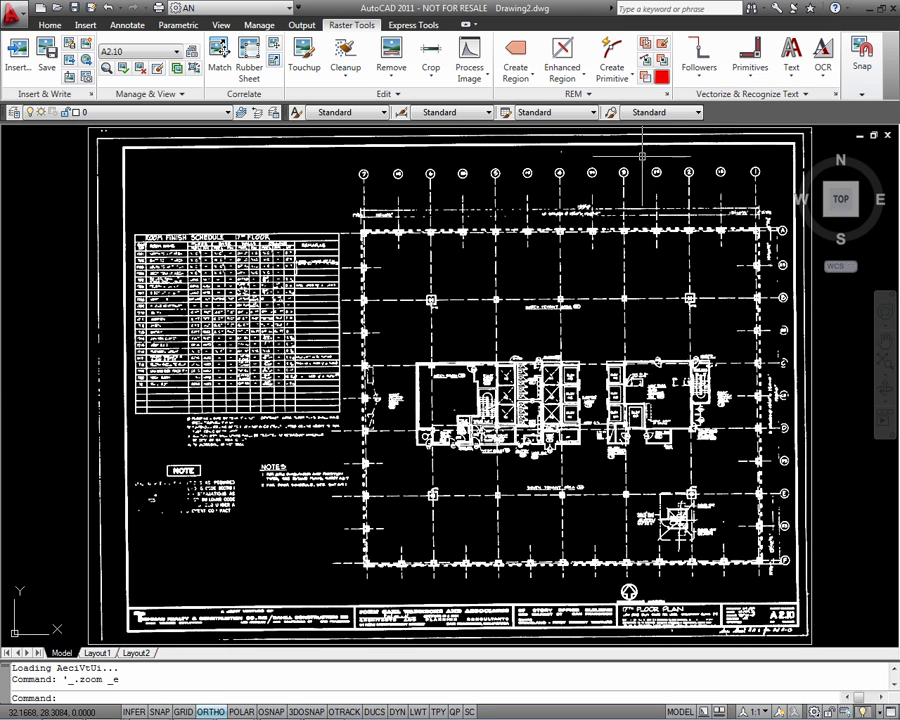
pyautogui.click(249, 52)
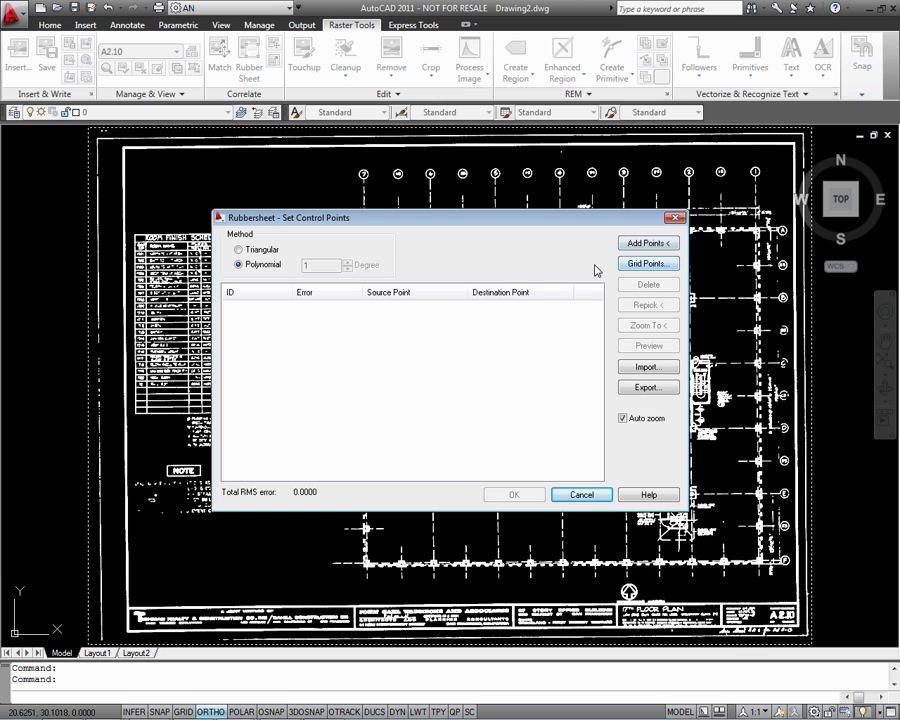
pyautogui.click(646, 264)
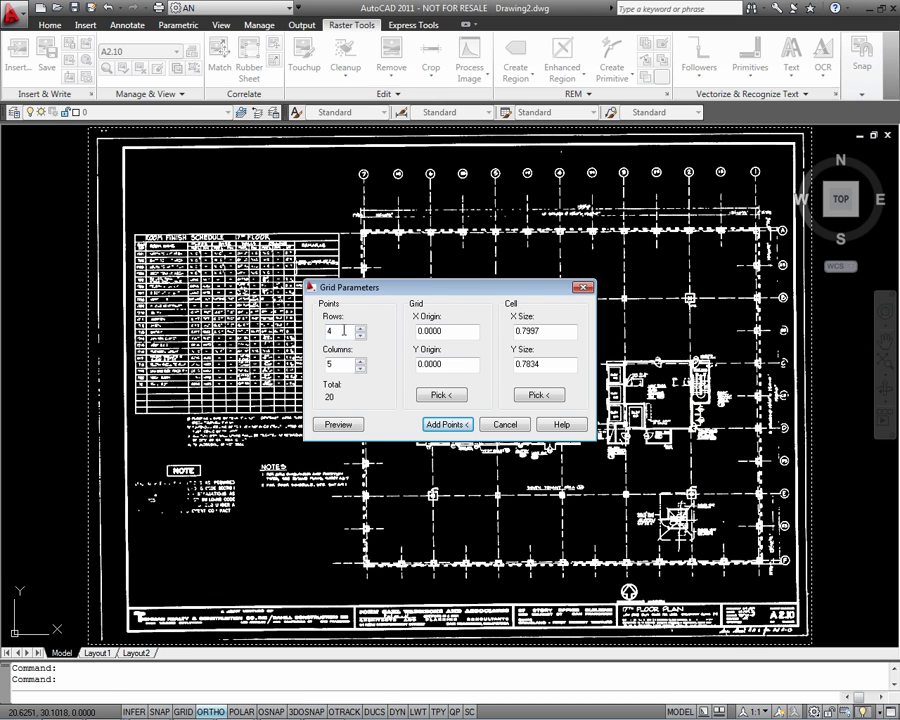
pyautogui.moveTo(424, 292); pyautogui.dragTo(174, 308)
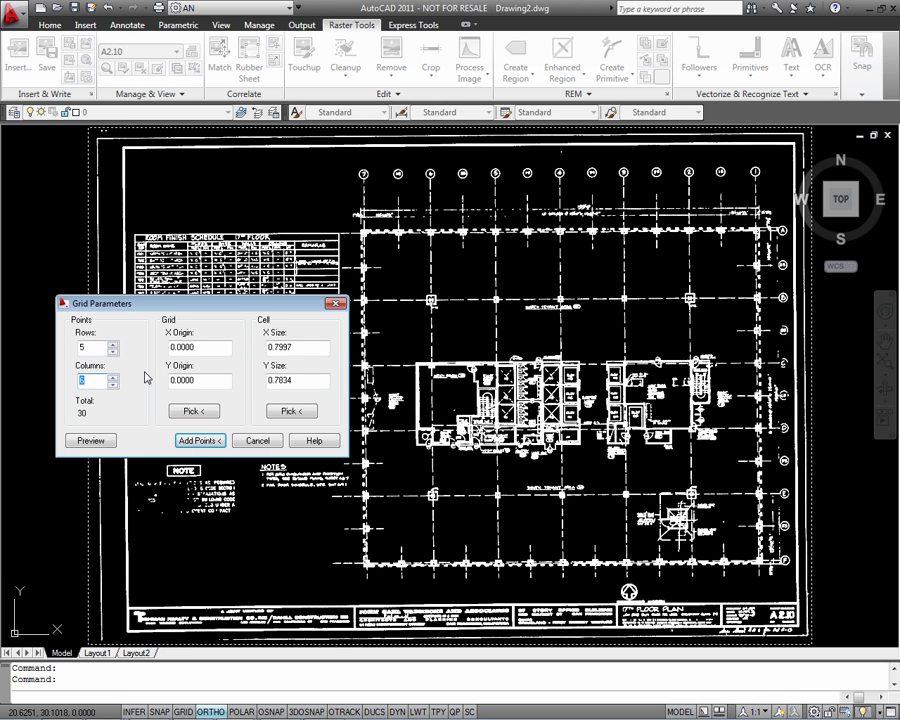
# - Set the grid origin at the raster center of the southwest corner column, where grids 7 and F meet
pyautogui.click(194, 411)
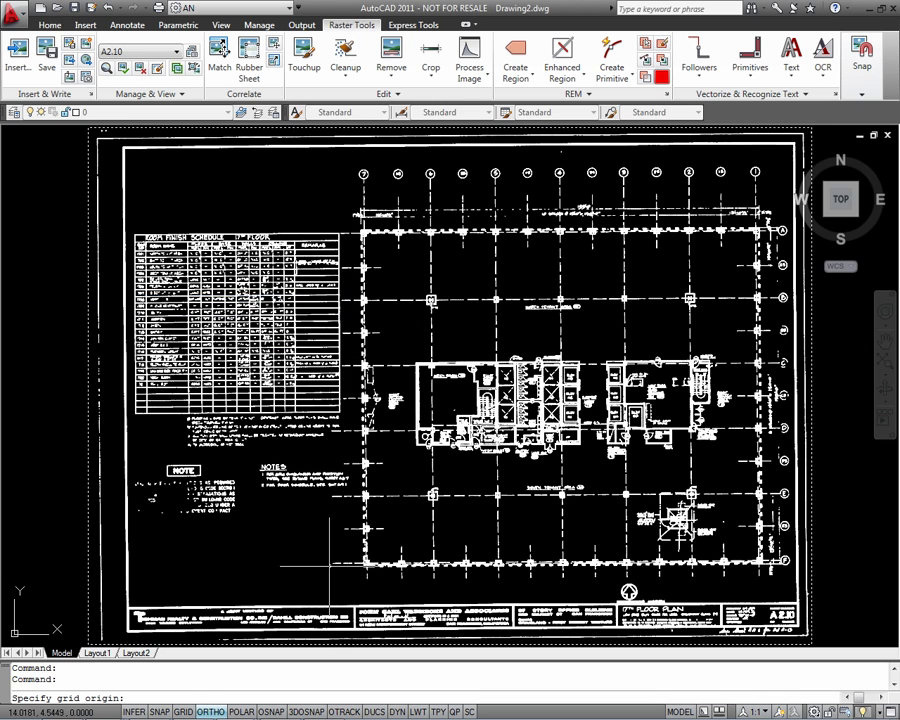
pyautogui.scroll(8, 350, 563)
pyautogui.scroll(-6, 350, 563)
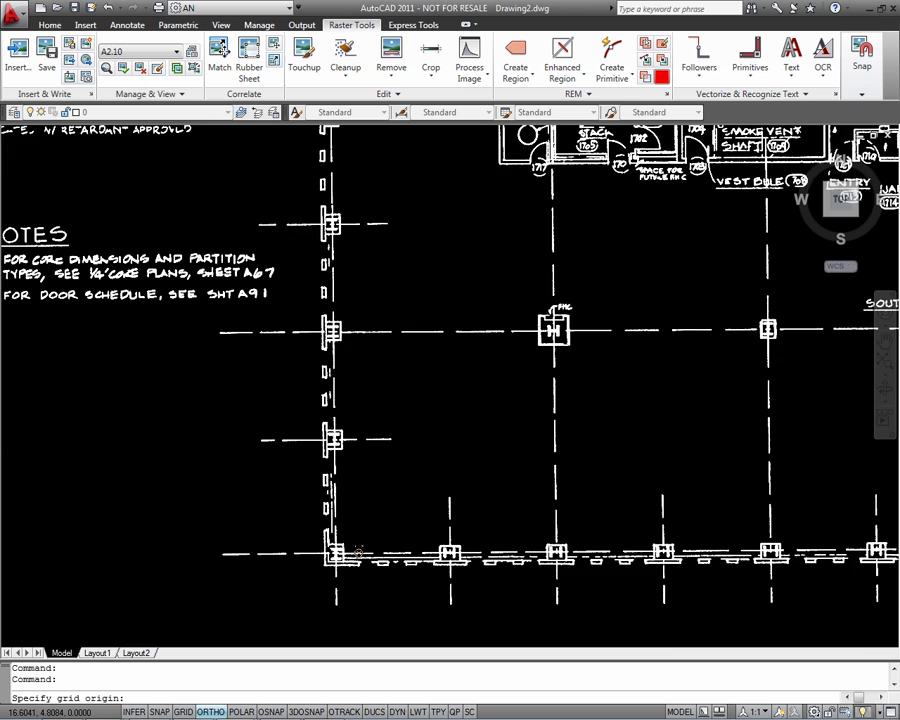
pyautogui.scroll(4, 341, 577)
pyautogui.scroll(-5, 350, 545)
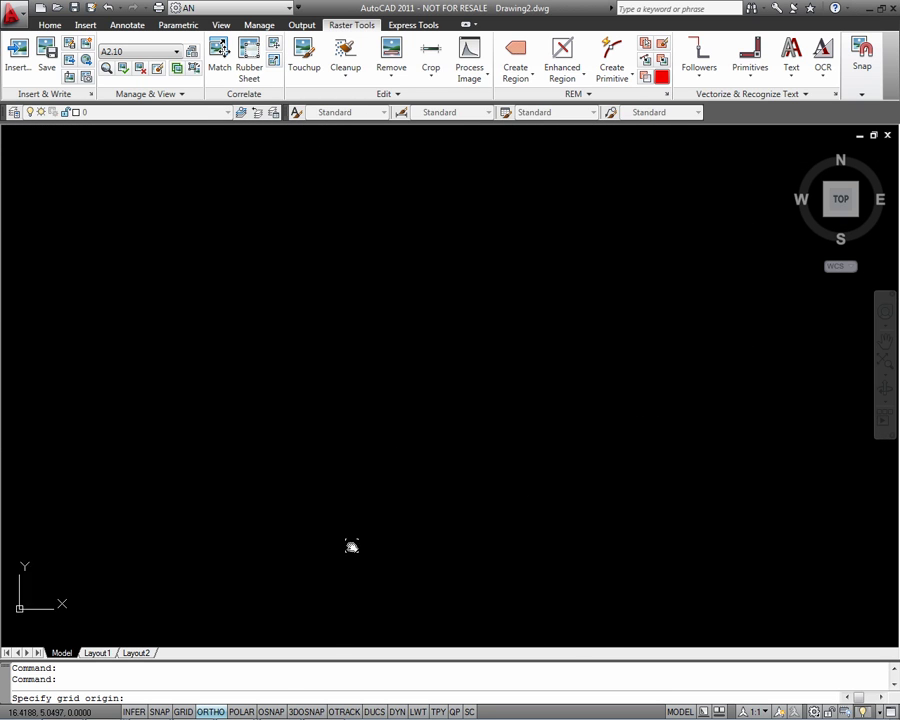
pyautogui.scroll(10, 325, 427)
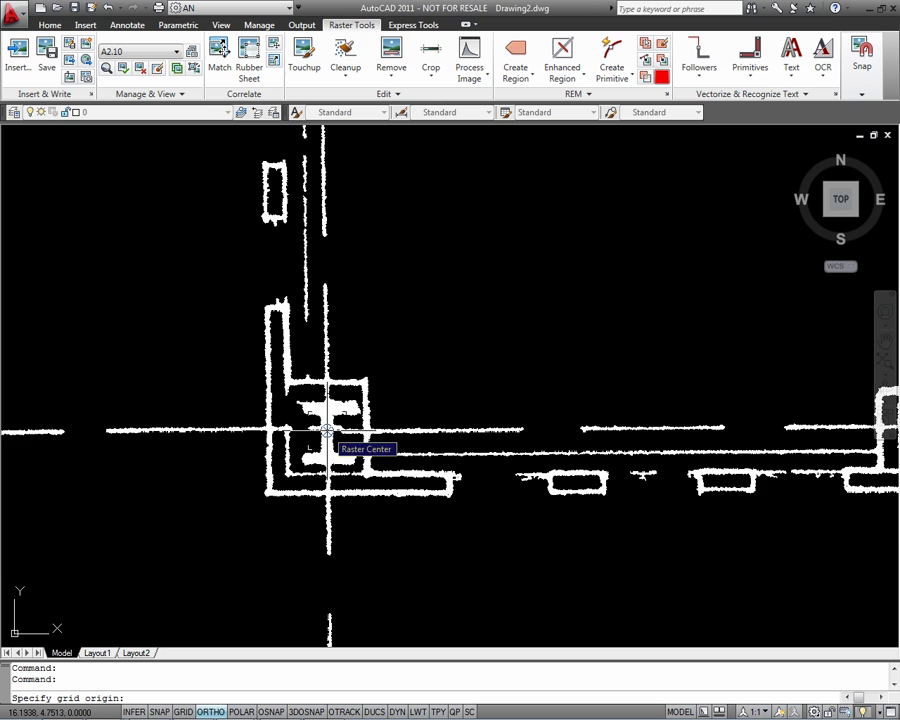
pyautogui.click(327, 430)
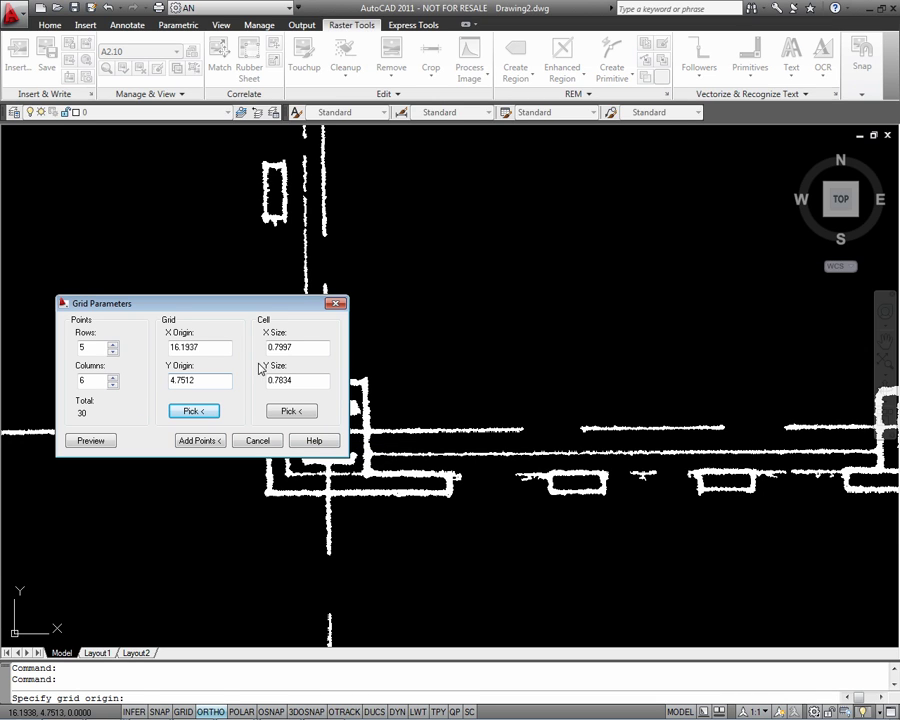
# - Define the grid cell from the southwest corner column to the column at grids 6 and E, rounding X and Y sizes to 3.8
pyautogui.click(293, 411)
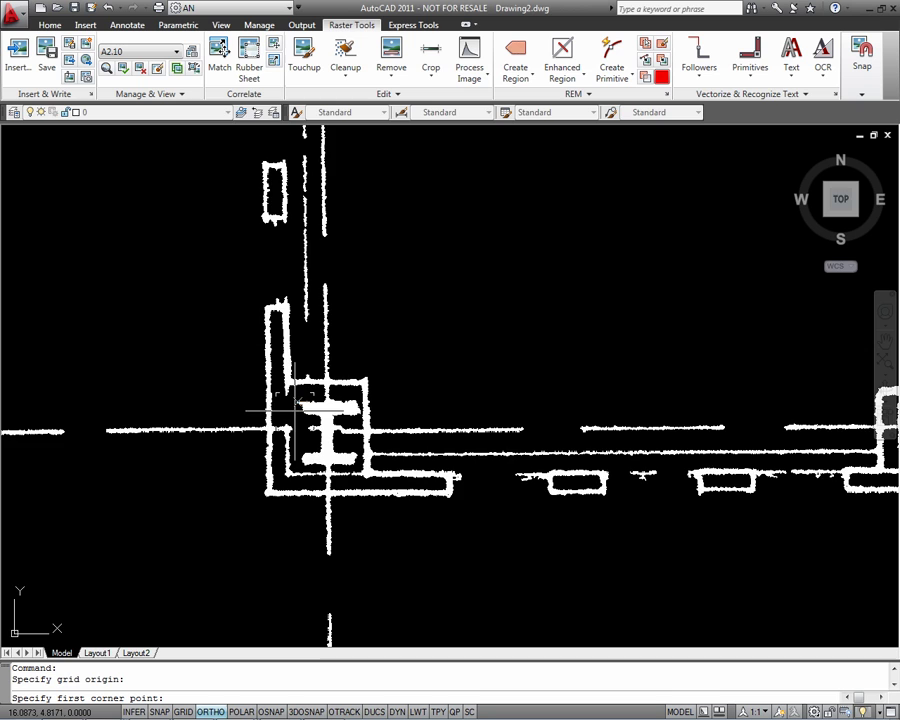
pyautogui.scroll(5, 302, 418)
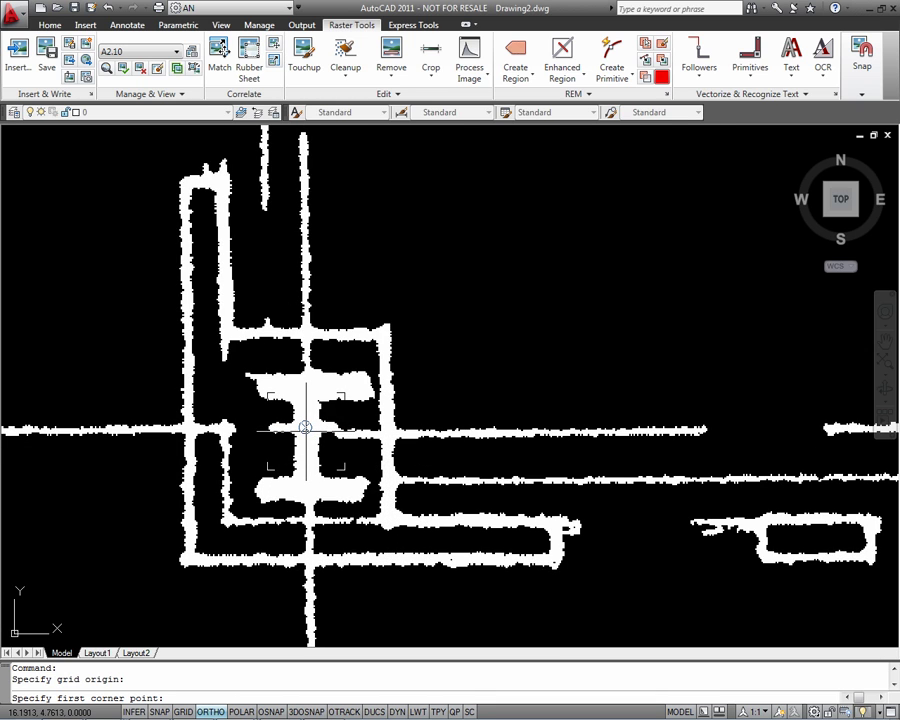
pyautogui.click(307, 429)
pyautogui.scroll(-4, 575, 340)
pyautogui.moveTo(592, 331)
pyautogui.mouseDown(button='middle')
pyautogui.moveTo(426, 482)
pyautogui.moveTo(364, 562)
pyautogui.mouseUp(button='middle')
pyautogui.scroll(-6, 556, 427)
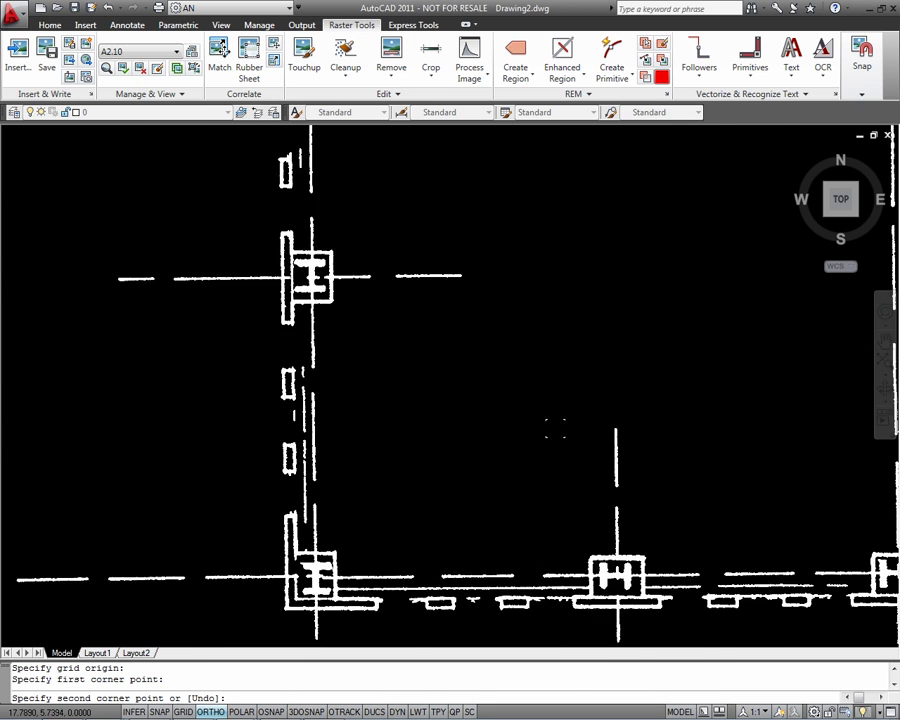
pyautogui.scroll(7, 684, 250)
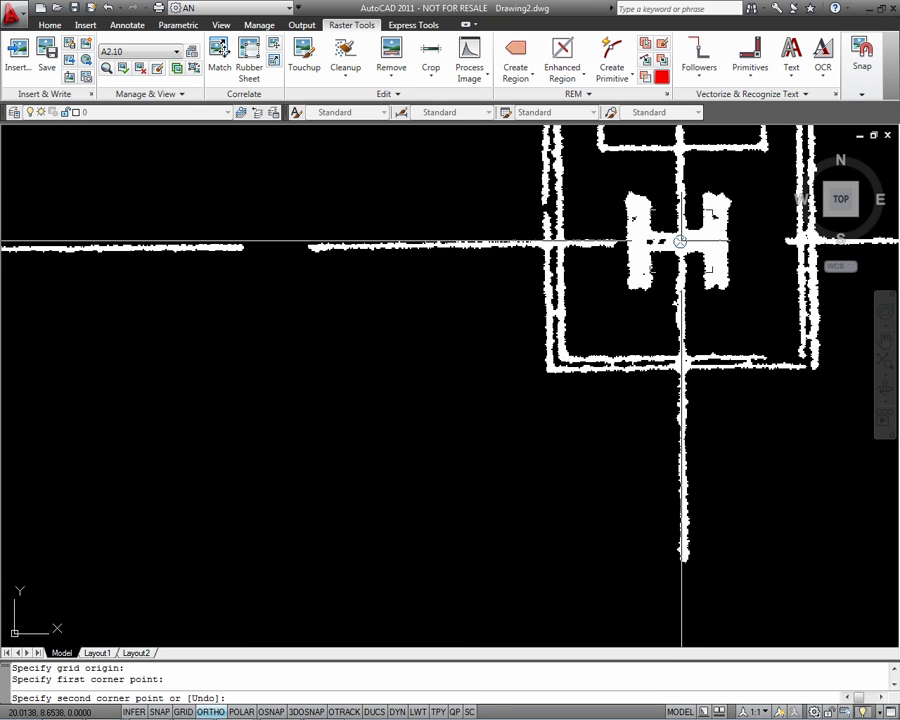
pyautogui.click(681, 244)
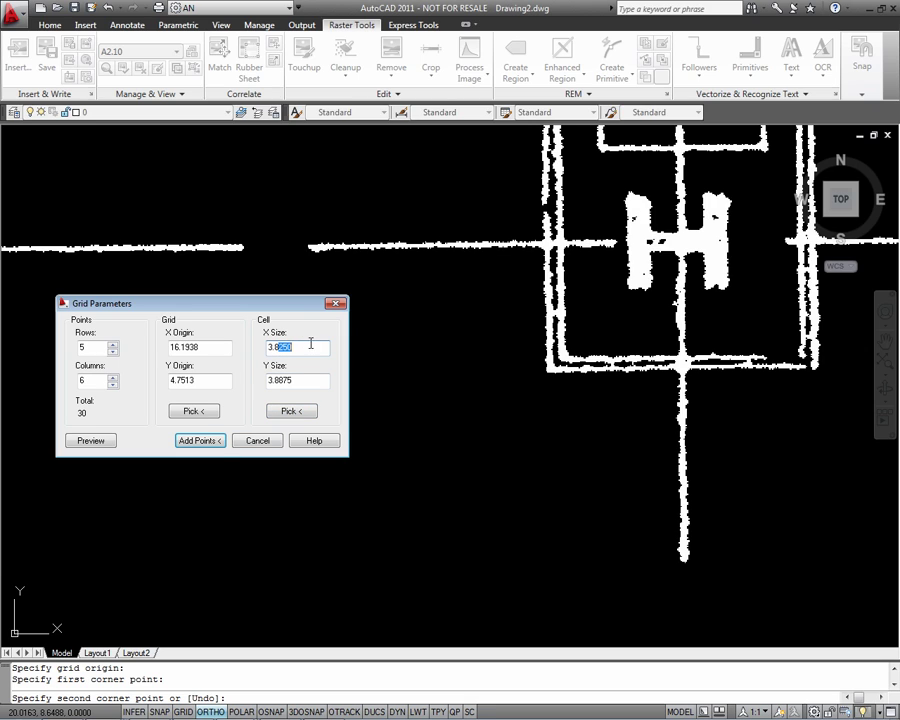
pyautogui.press('BackSpace')
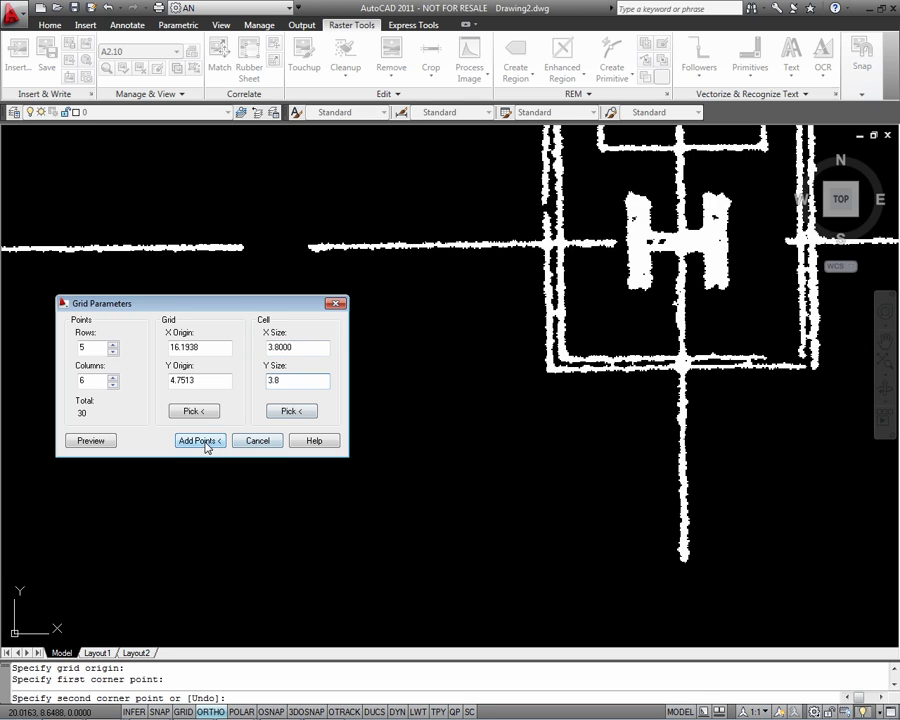
# - Preview the rubbersheet grid and compare its lines and extent with the scanned column grid across the floor plan
pyautogui.click(91, 441)
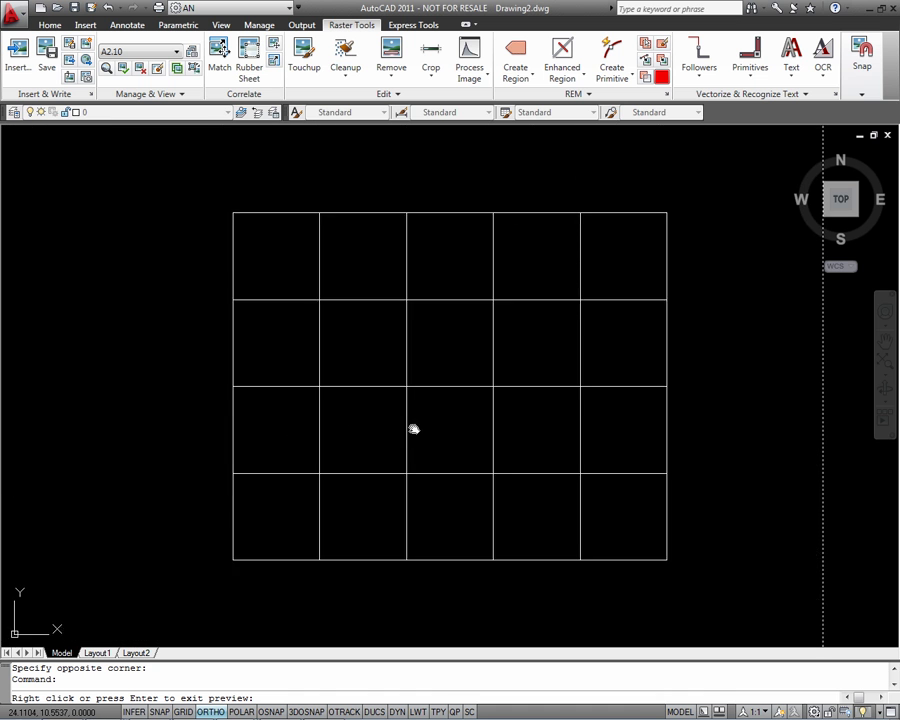
pyautogui.scroll(5, 474, 288)
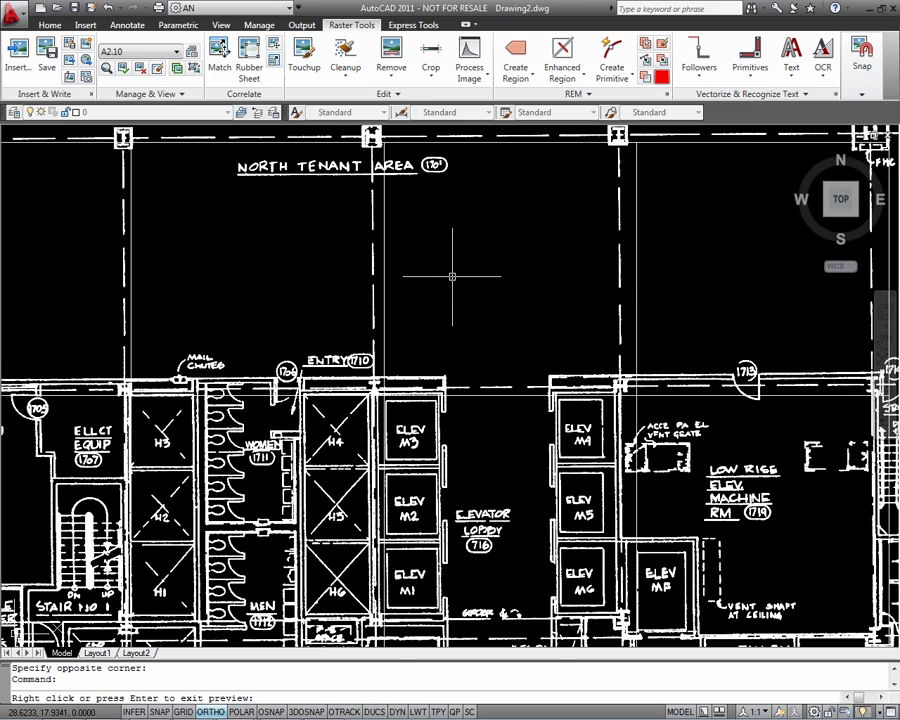
pyautogui.scroll(-2, 452, 262)
pyautogui.scroll(-3, 520, 283)
pyautogui.scroll(1, 520, 283)
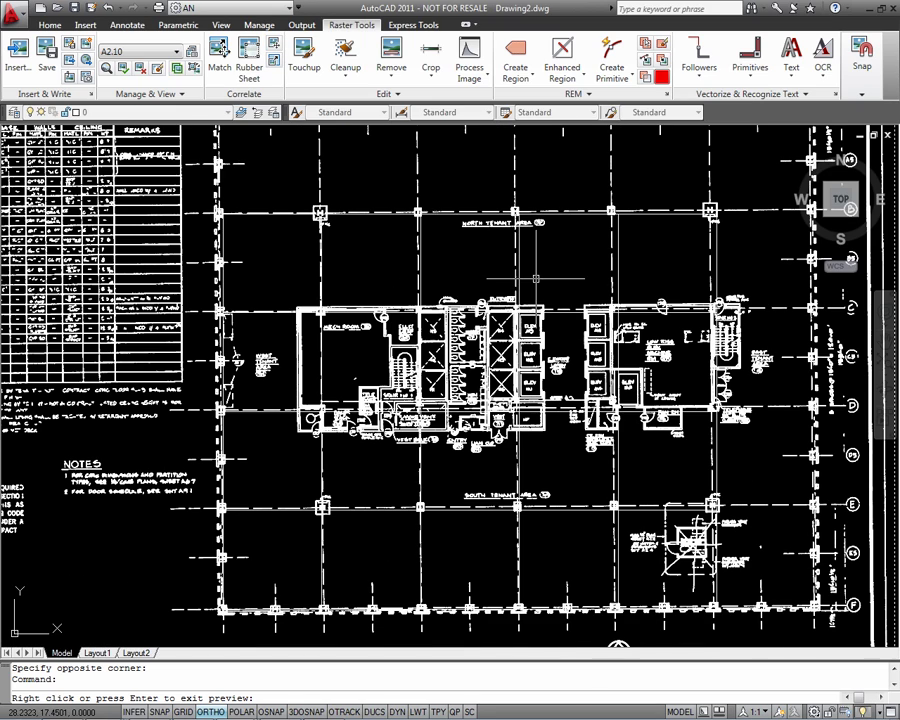
pyautogui.moveTo(512, 365); pyautogui.dragTo(503, 419, button='middle')
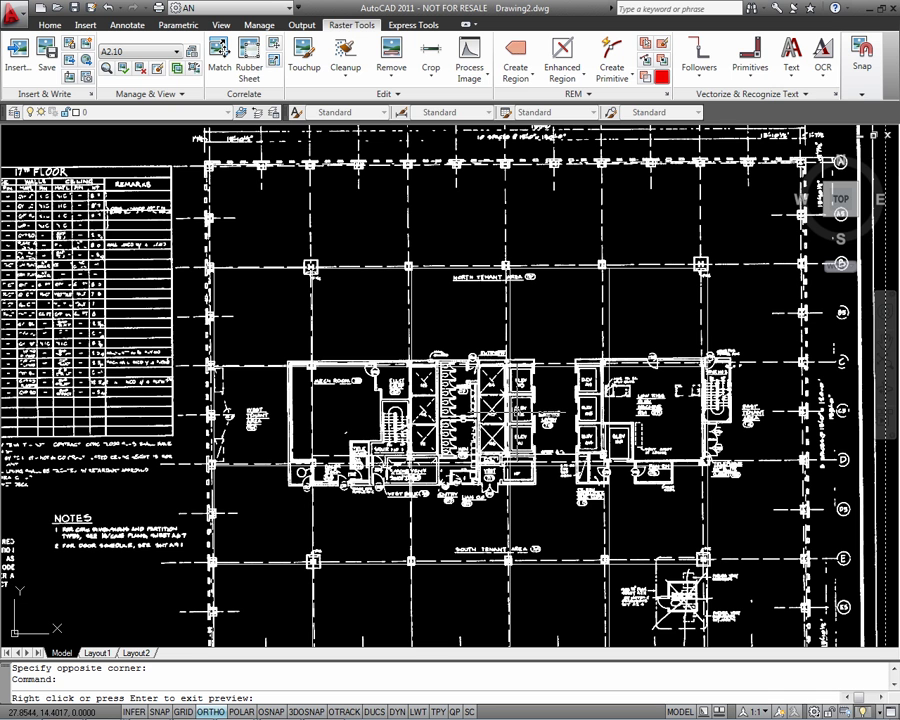
pyautogui.moveTo(423, 392); pyautogui.dragTo(419, 402, button='middle')
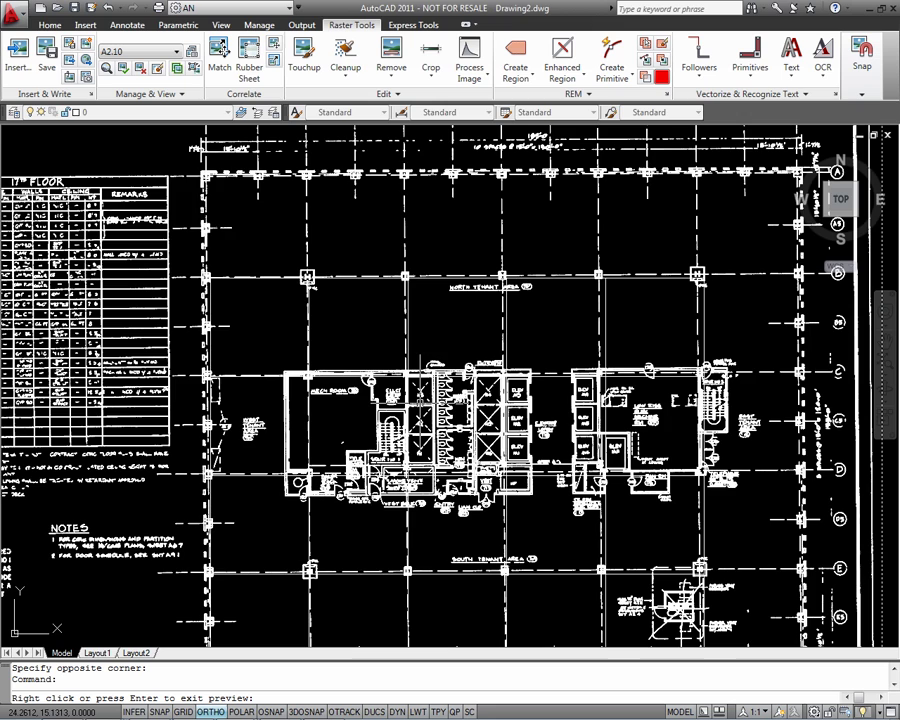
pyautogui.scroll(-3, 406, 309)
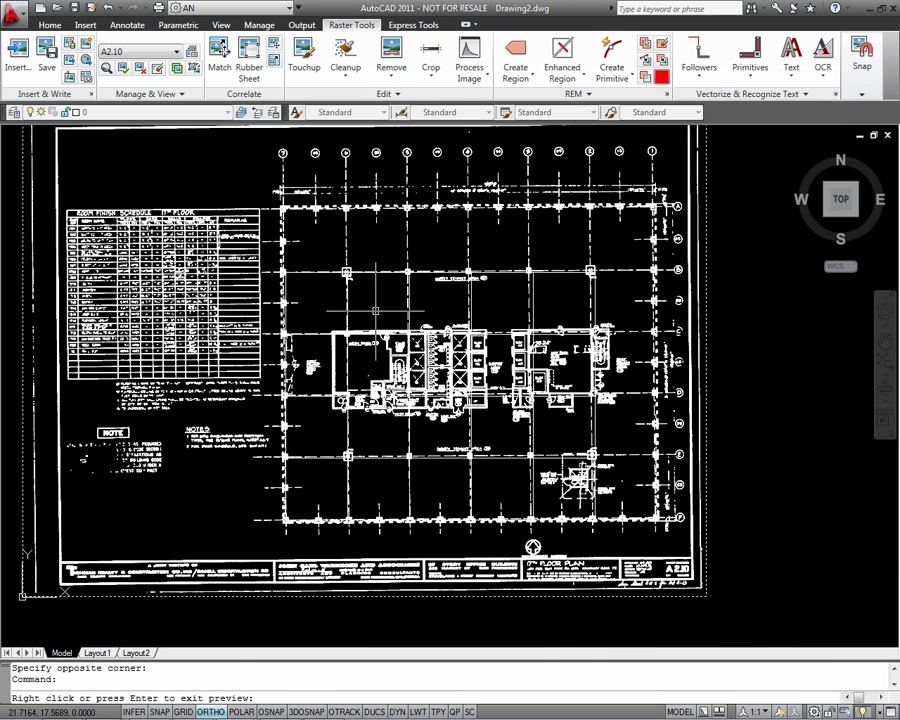
pyautogui.rightClick(340, 285)
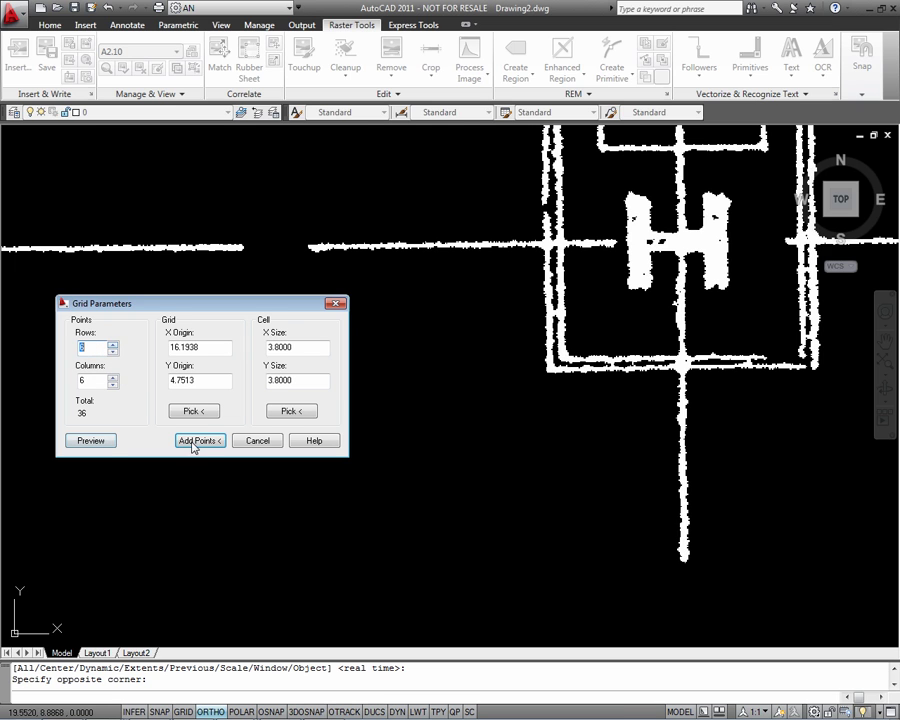
# - Set the grid to 6 rows and preview it over the whole floor plan again
pyautogui.click(91, 441)
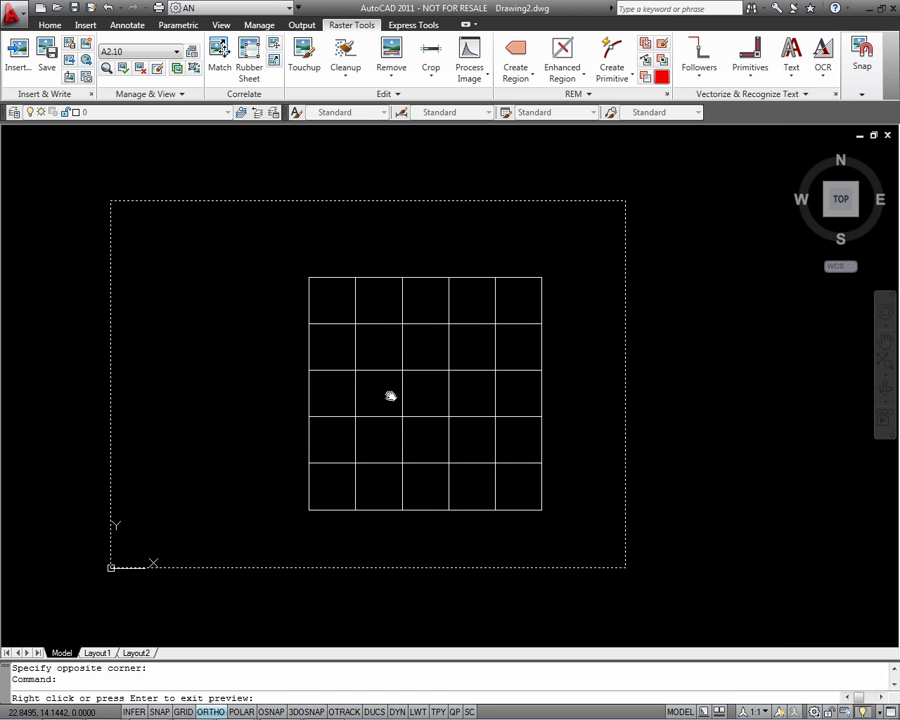
pyautogui.moveTo(386, 402); pyautogui.dragTo(294, 378, button='middle')
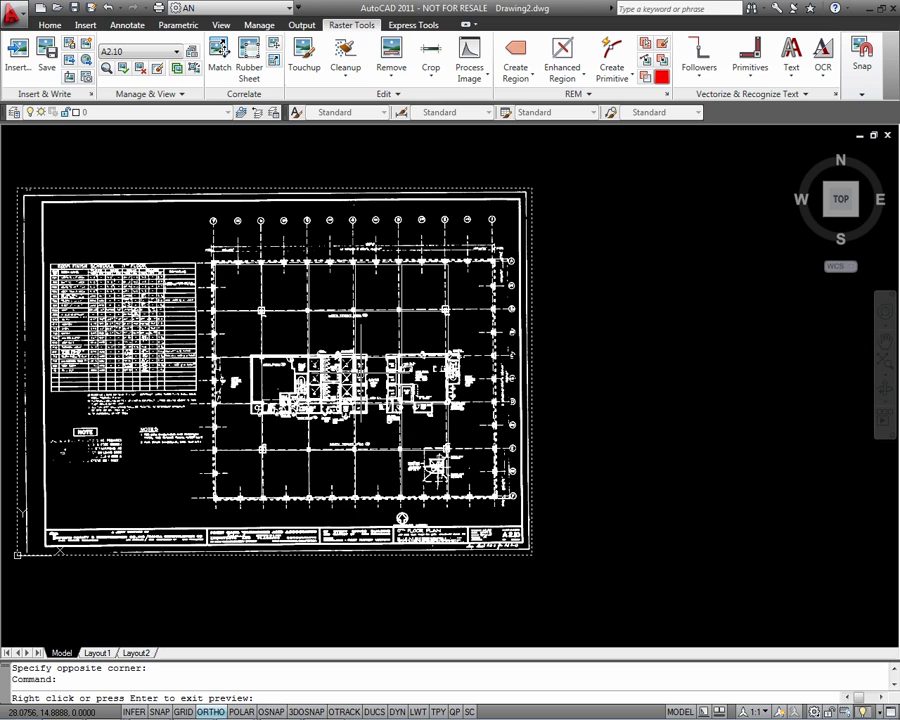
pyautogui.rightClick(364, 378)
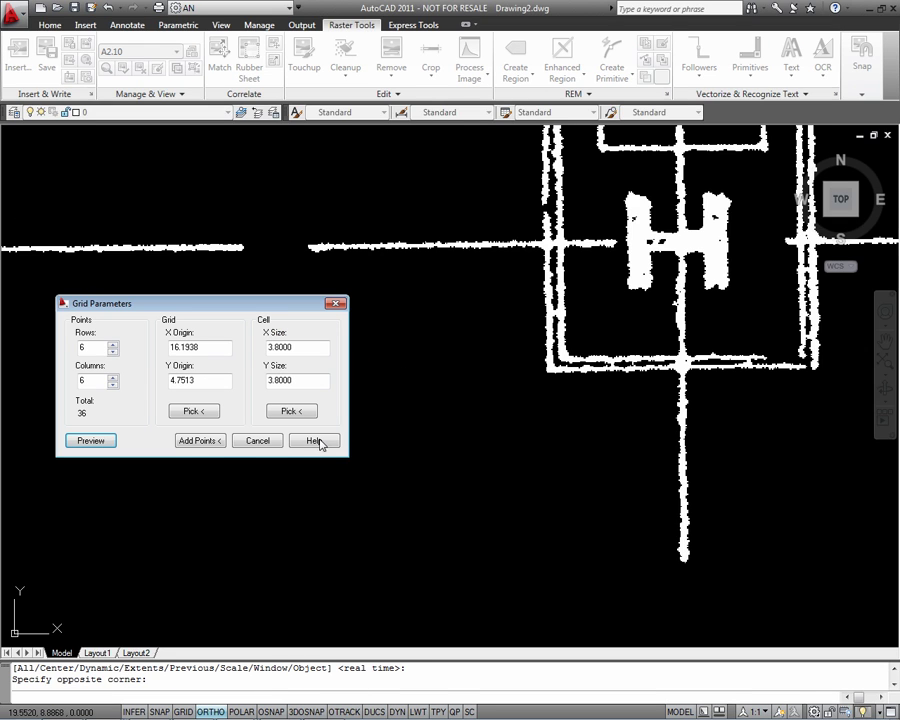
# - Add the grid's control points with Ortho off, picking source point (0, 0) at the center of the southwest corner column
pyautogui.click(199, 441)
pyautogui.scroll(6, 442, 418)
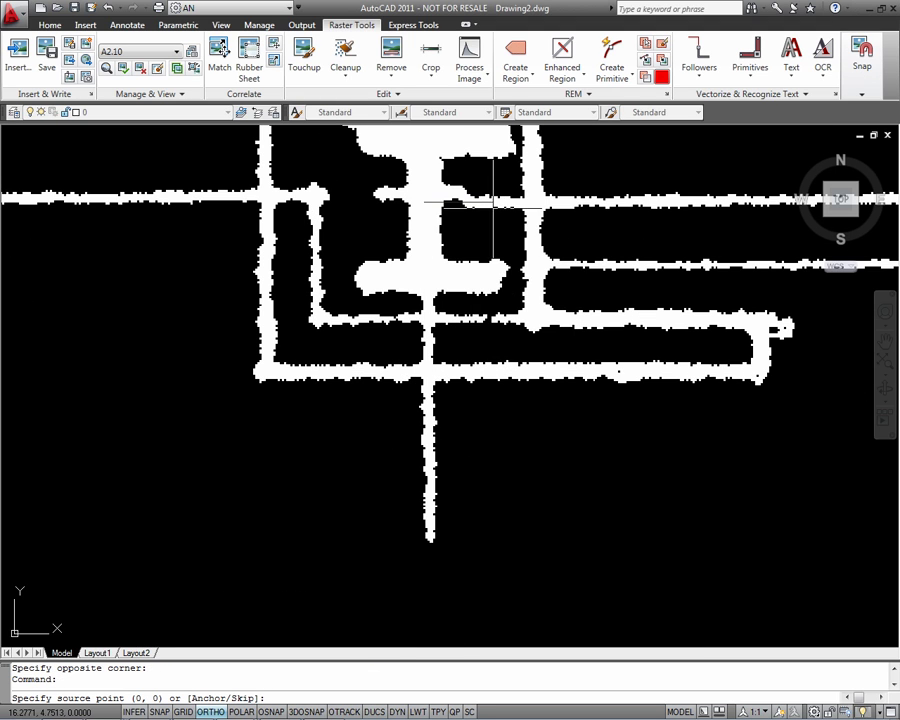
pyautogui.click(211, 712)
pyautogui.moveTo(426, 196); pyautogui.dragTo(378, 335, button='middle')
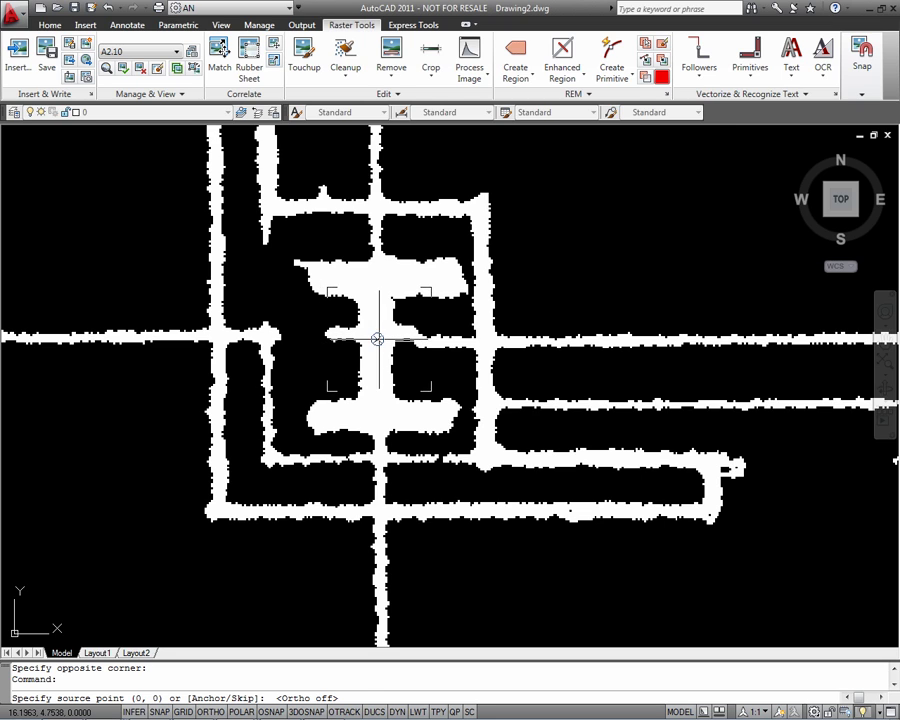
pyautogui.click(862, 60)
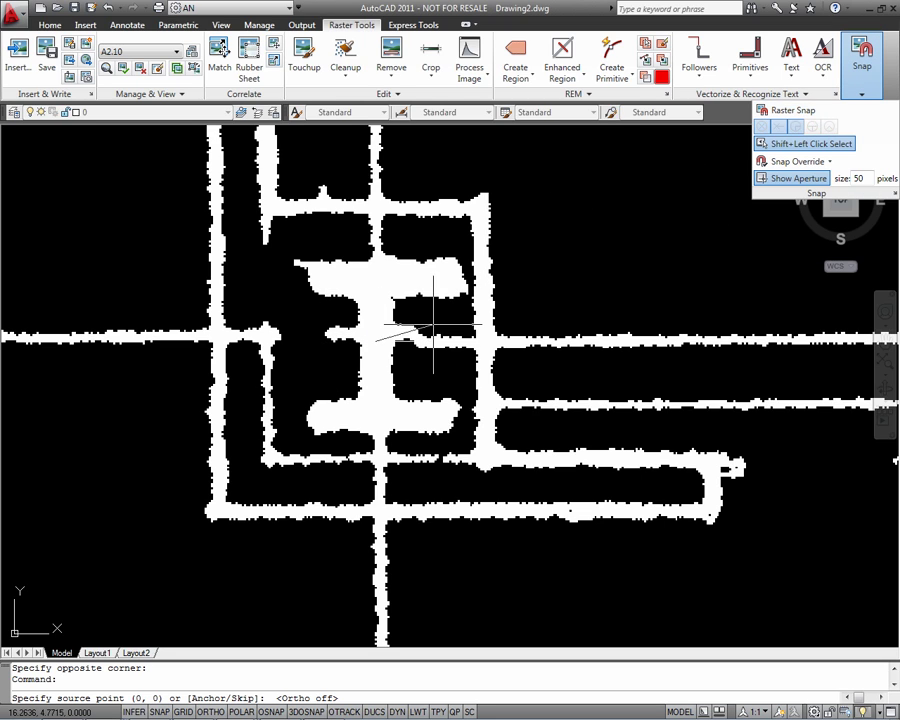
pyautogui.click(373, 340)
# - Pick source points (0, 1) to (0, 5) at the column centers eastward along grid F, and likewise for the remaining grid rows
pyautogui.scroll(-2, 450, 385)
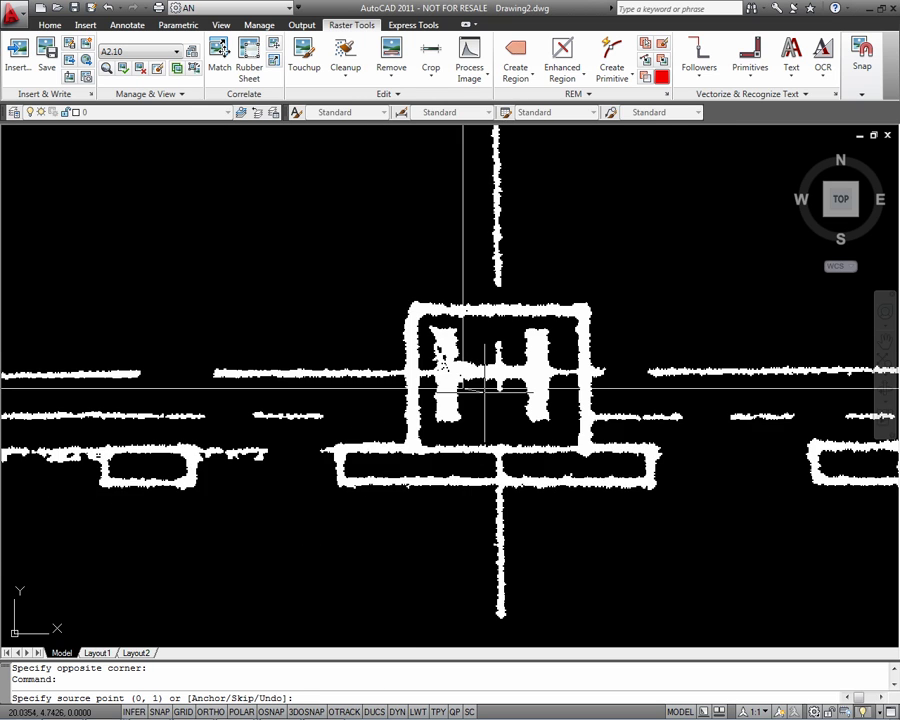
pyautogui.scroll(1, 463, 388)
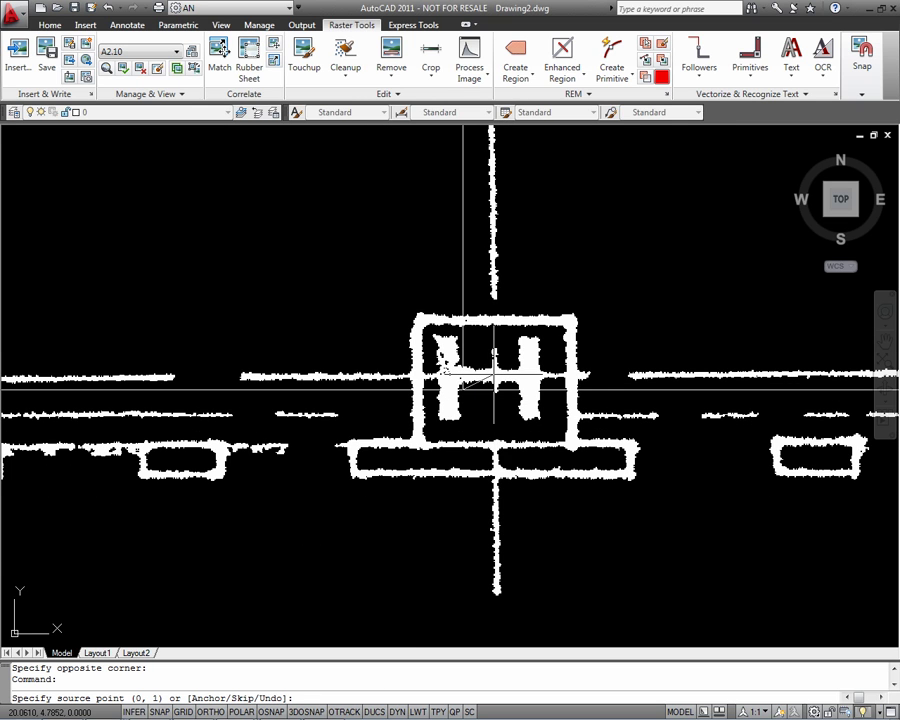
pyautogui.click(463, 388)
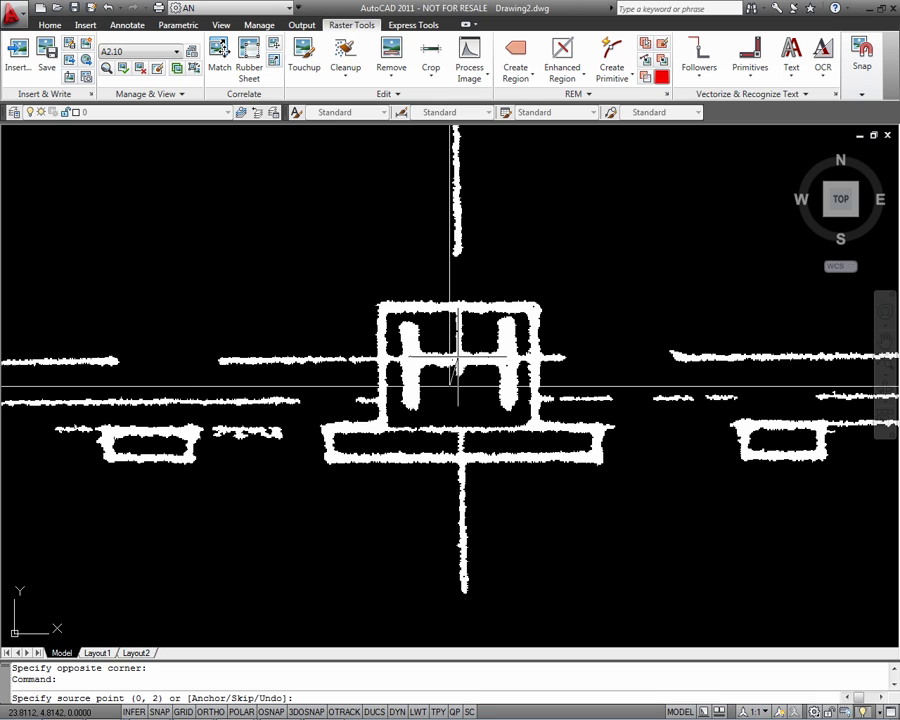
pyautogui.click(455, 385)
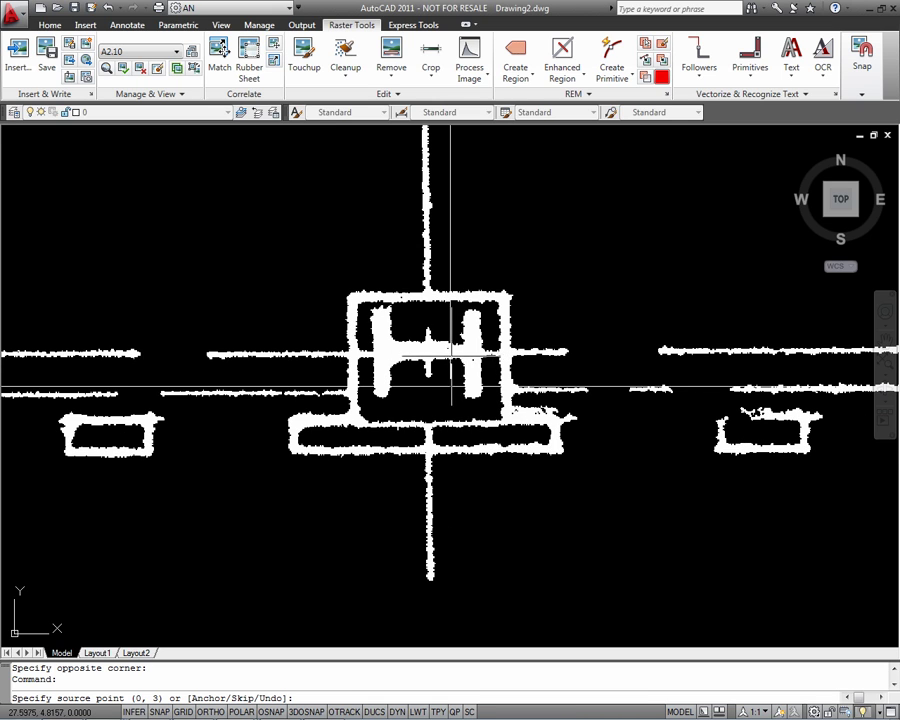
pyautogui.click(450, 386)
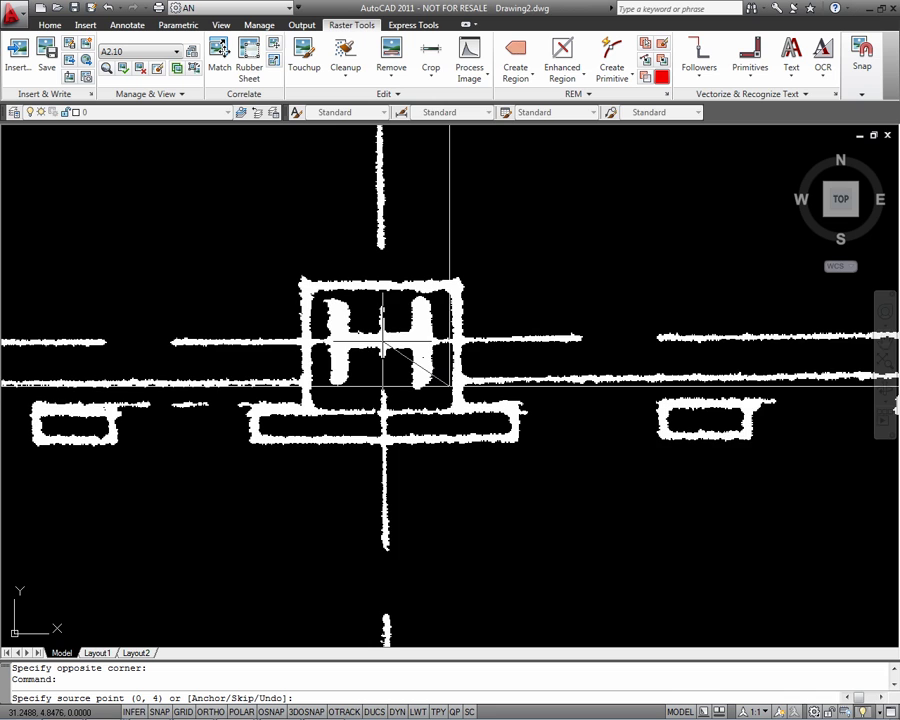
pyautogui.click(450, 386)
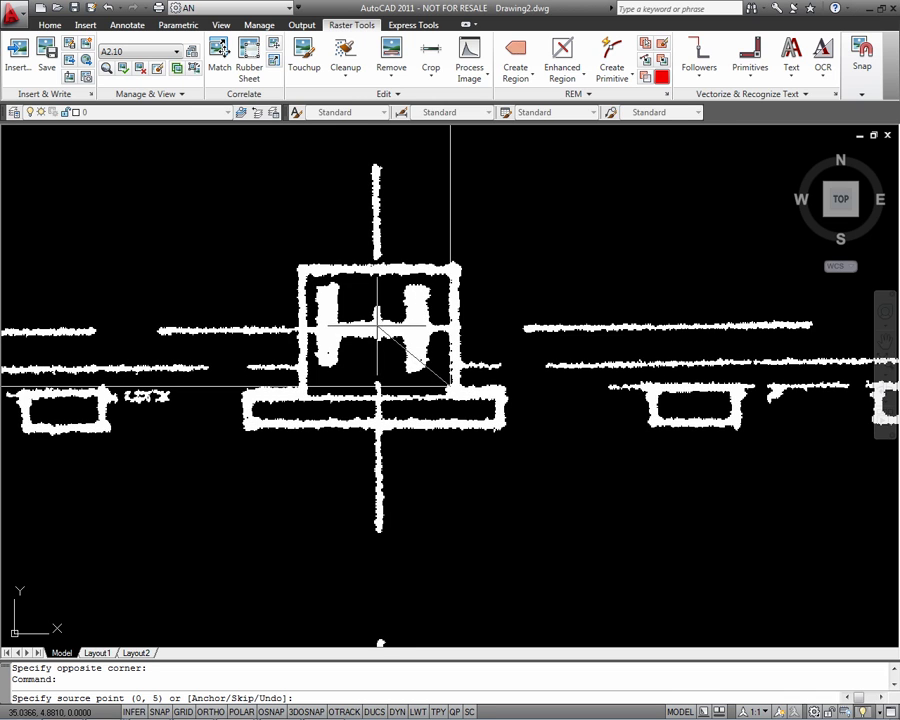
pyautogui.click(450, 386)
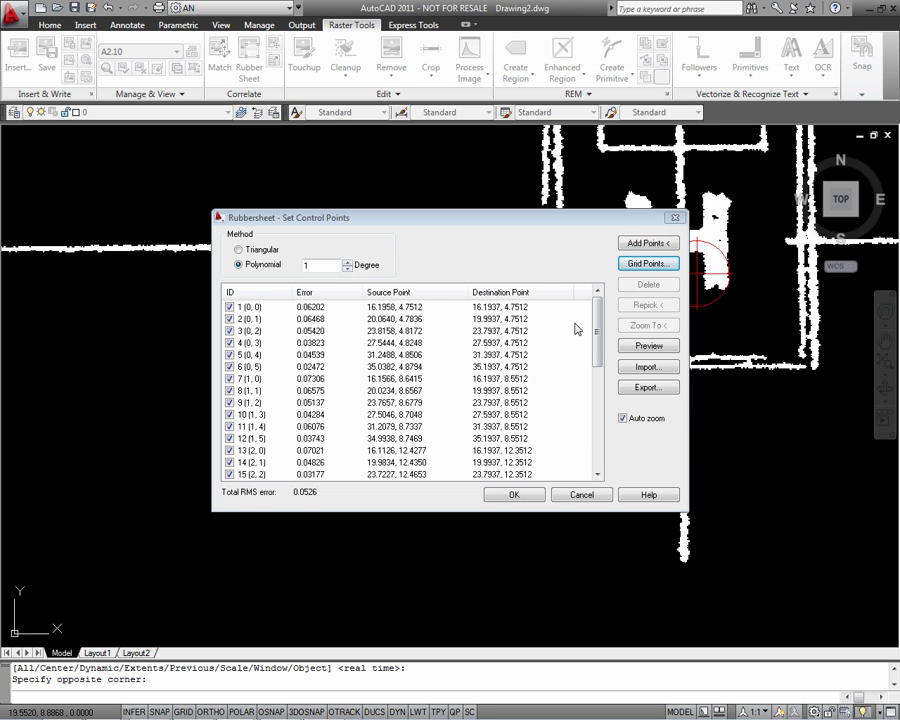
# - Review the control point list and preview the rubbersheet, comparing source and destination points at the columns and the new image frame
pyautogui.moveTo(597, 330); pyautogui.dragTo(445, 308)
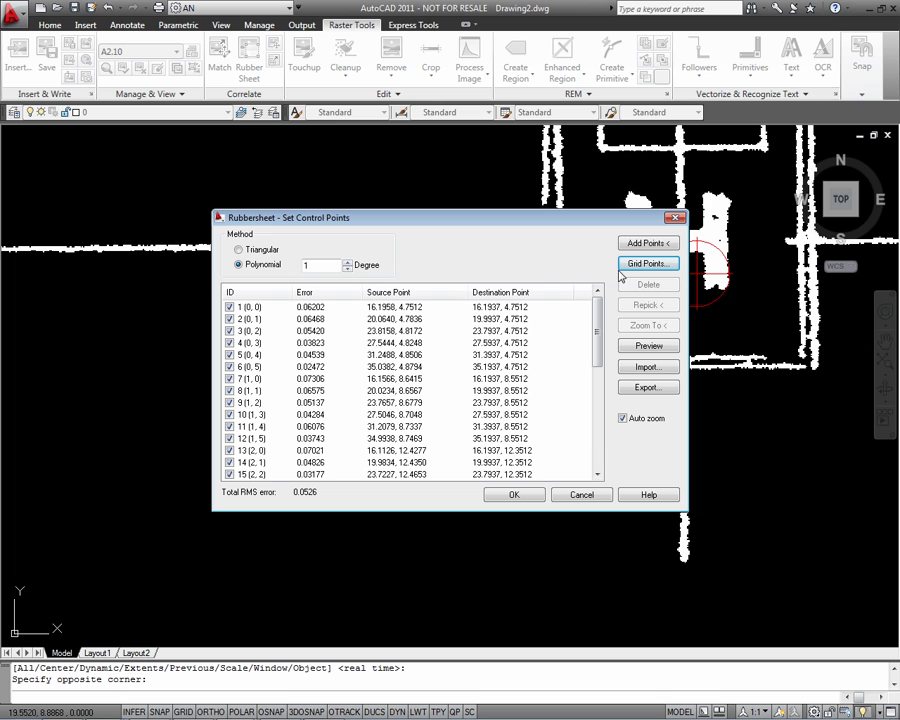
pyautogui.click(651, 349)
pyautogui.moveTo(581, 350)
pyautogui.mouseDown(button='middle')
pyautogui.moveTo(504, 362)
pyautogui.moveTo(504, 336)
pyautogui.moveTo(529, 337)
pyautogui.mouseUp(button='middle')
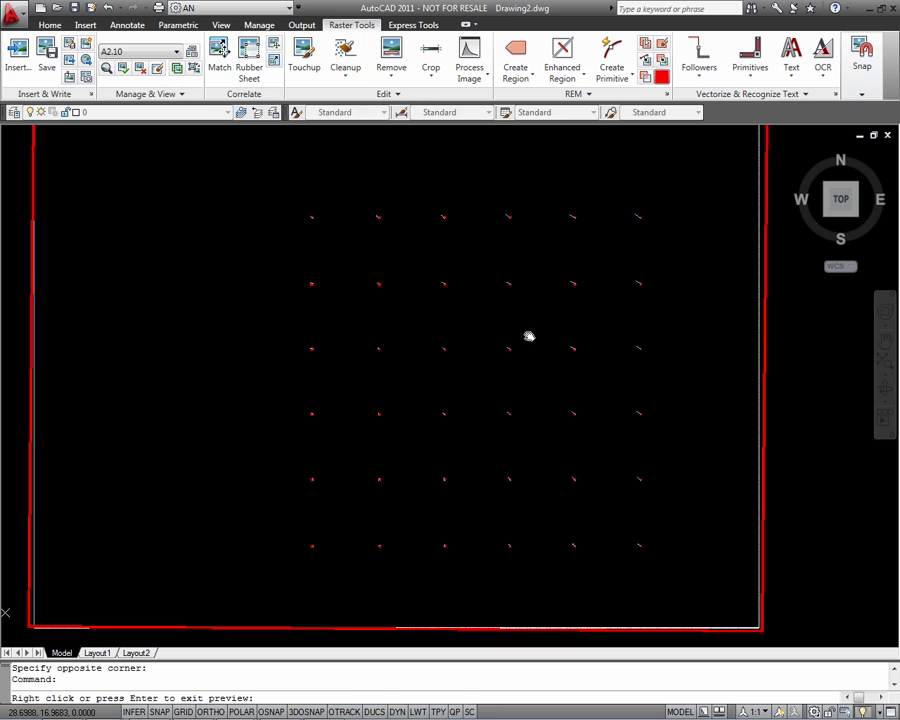
pyautogui.scroll(8, 538, 210)
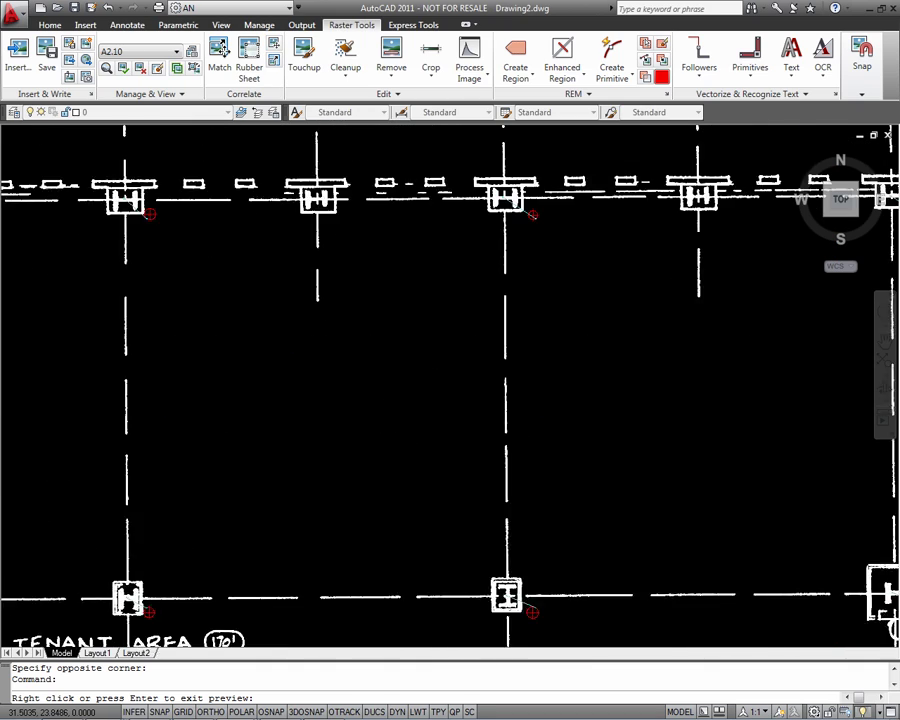
pyautogui.scroll(-2, 538, 210)
pyautogui.moveTo(546, 346); pyautogui.dragTo(489, 218, button='middle')
pyautogui.scroll(-2, 513, 283)
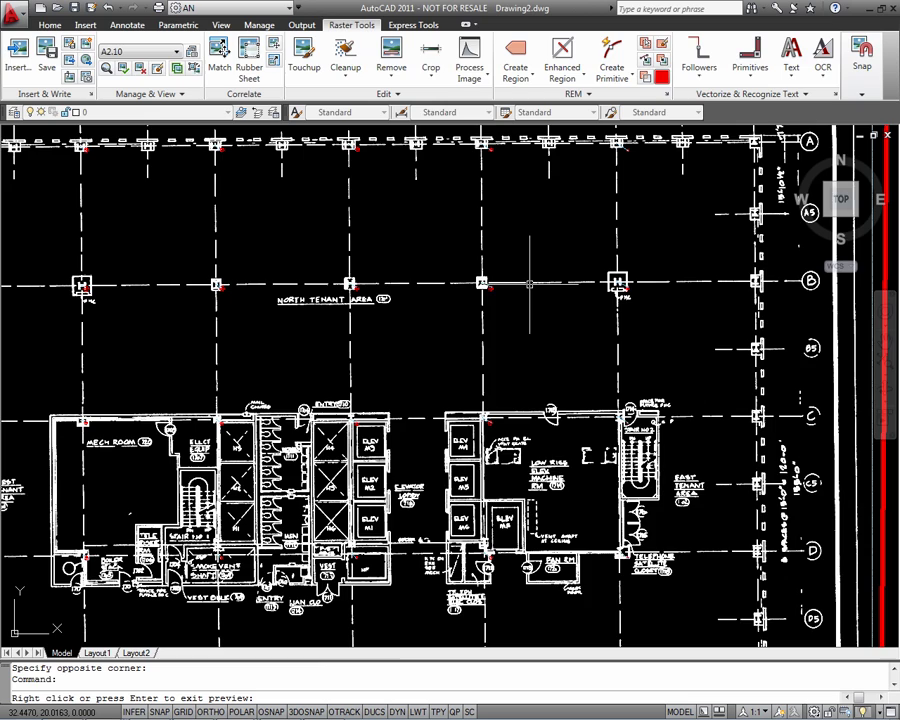
pyautogui.rightClick(530, 287)
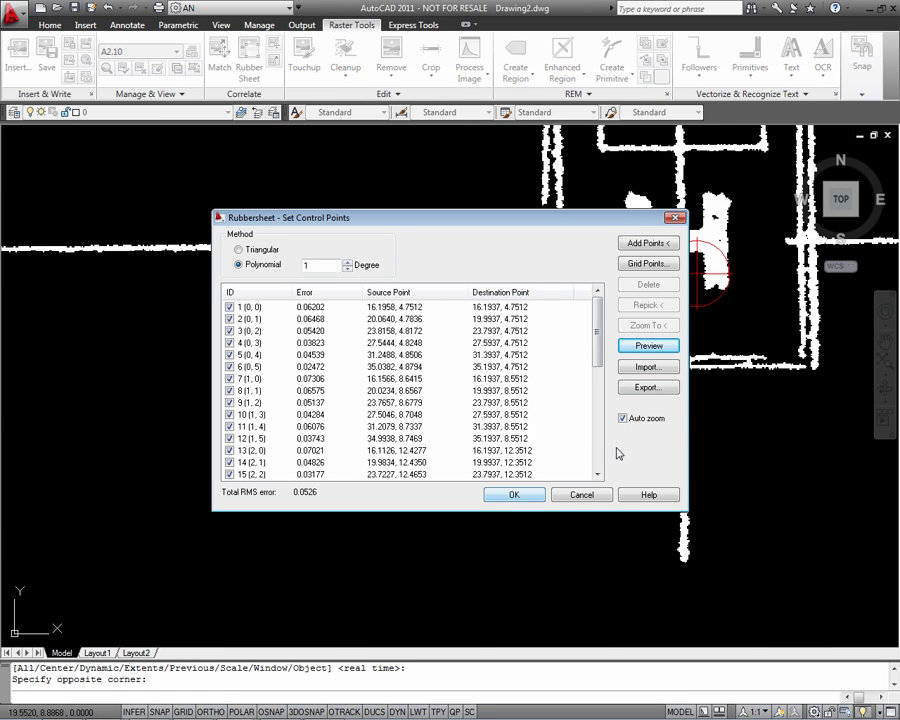
# - Apply the first-degree polynomial rubbersheet to the image and inspect the straightened floor plan
pyautogui.click(516, 497)
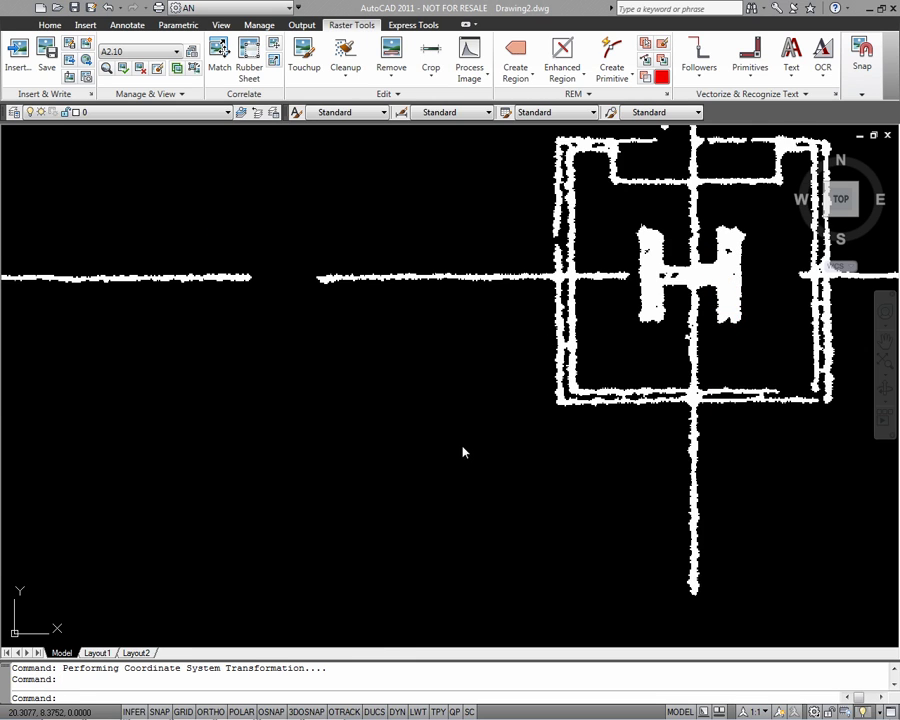
pyautogui.scroll(-14, 484, 420)
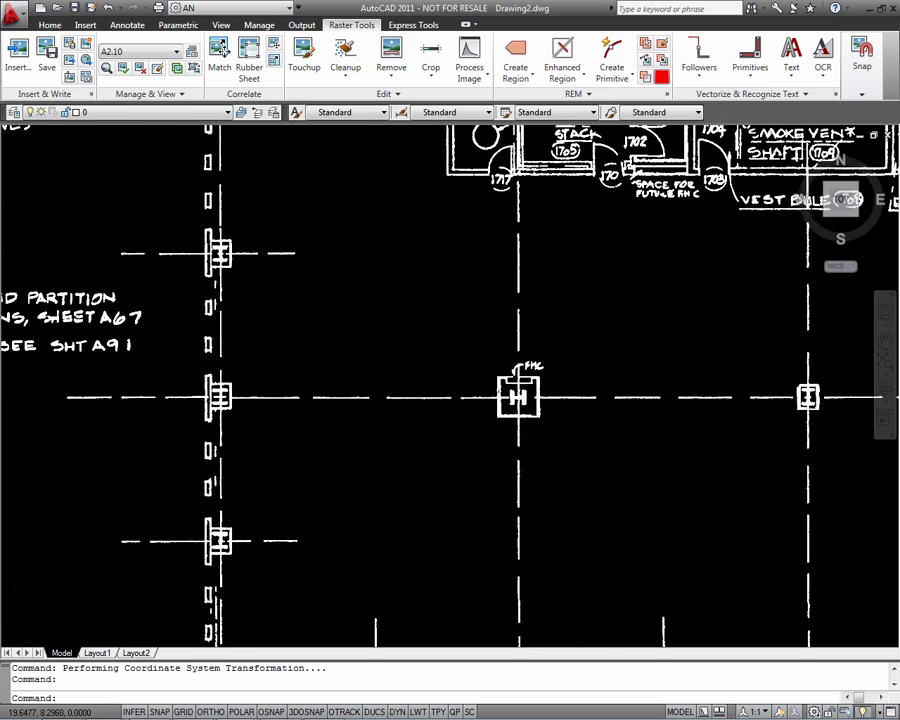
pyautogui.moveTo(491, 420)
pyautogui.mouseDown(button='middle')
pyautogui.moveTo(461, 447)
pyautogui.moveTo(307, 507)
pyautogui.mouseUp(button='middle')
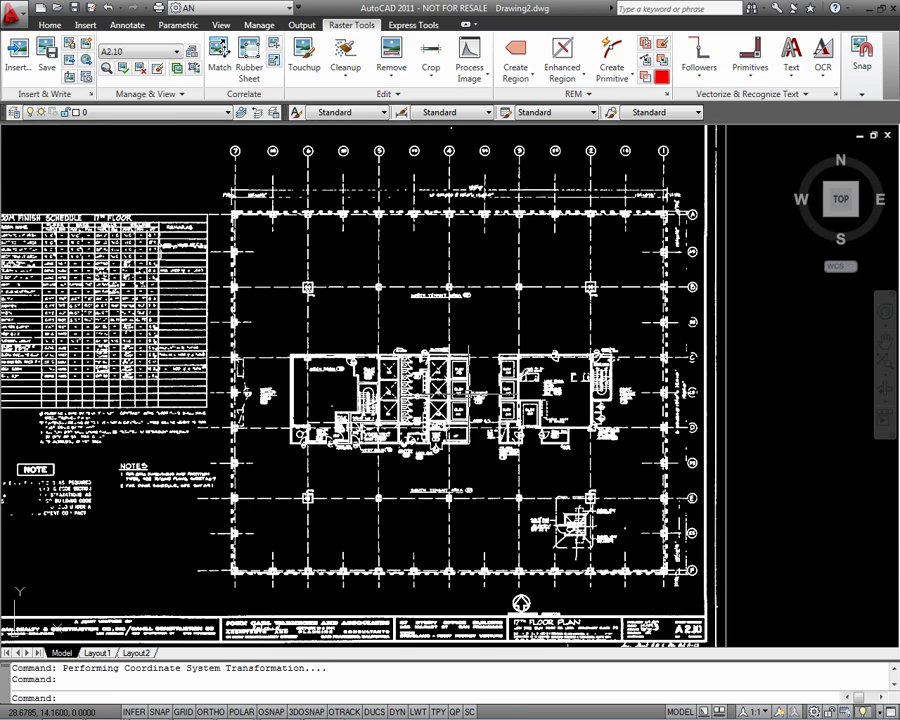
# - Draw a vertical check line with Ortho on along grid line 5, from the raster line end above grid A to below grid F
pyautogui.press('Return')
pyautogui.scroll(8, 300, 195)
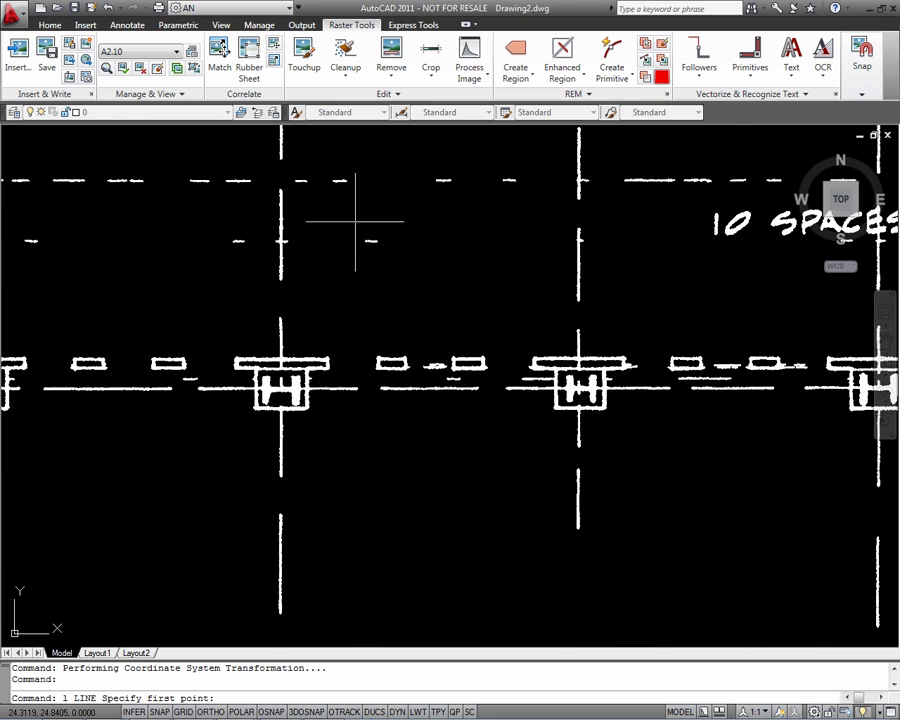
pyautogui.click(861, 94)
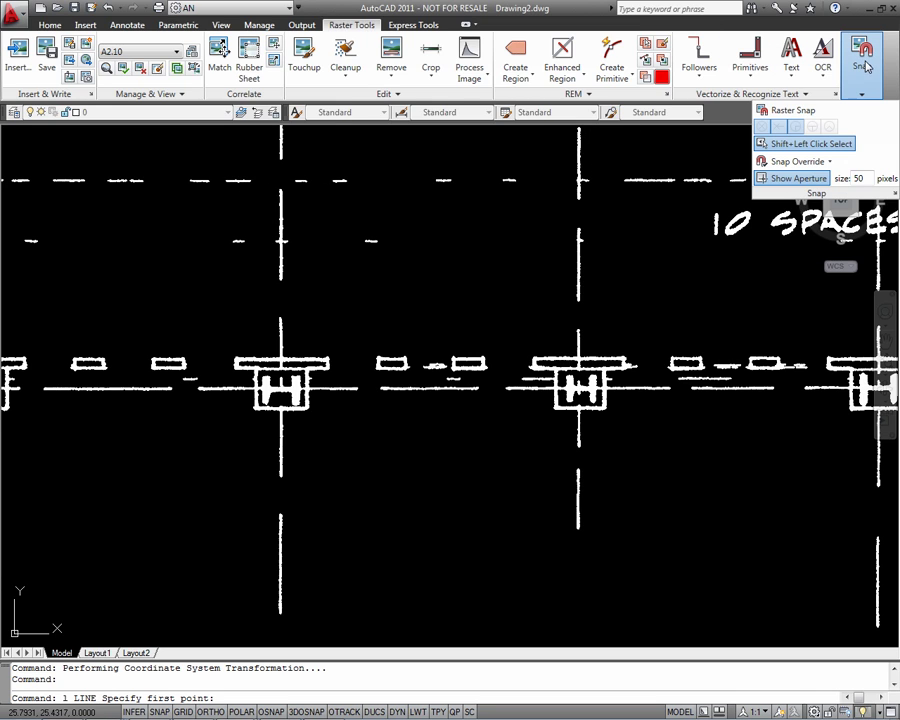
pyautogui.click(281, 189)
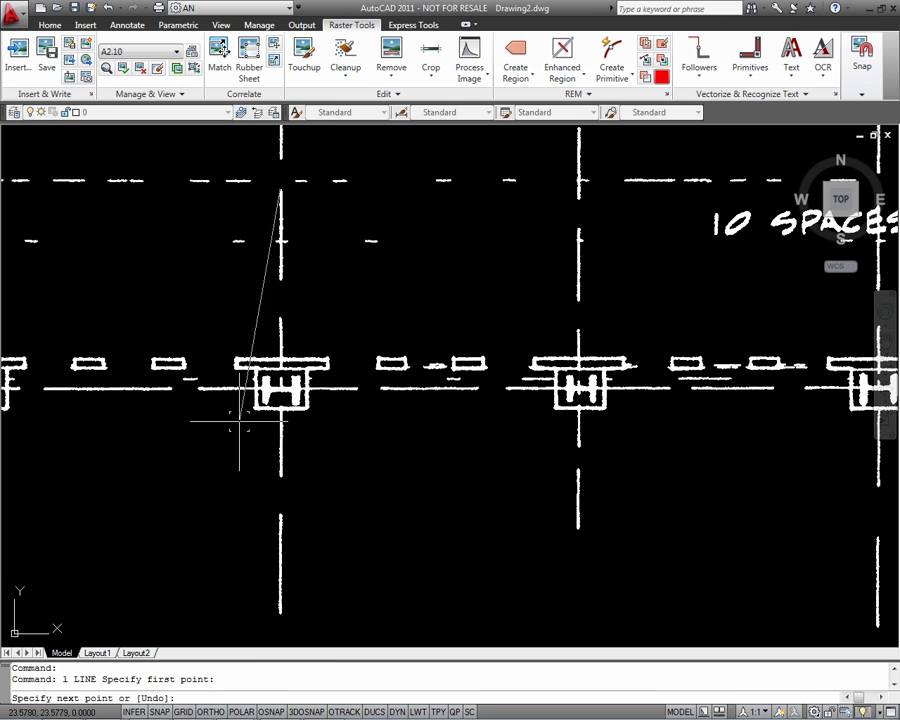
pyautogui.press('F8')
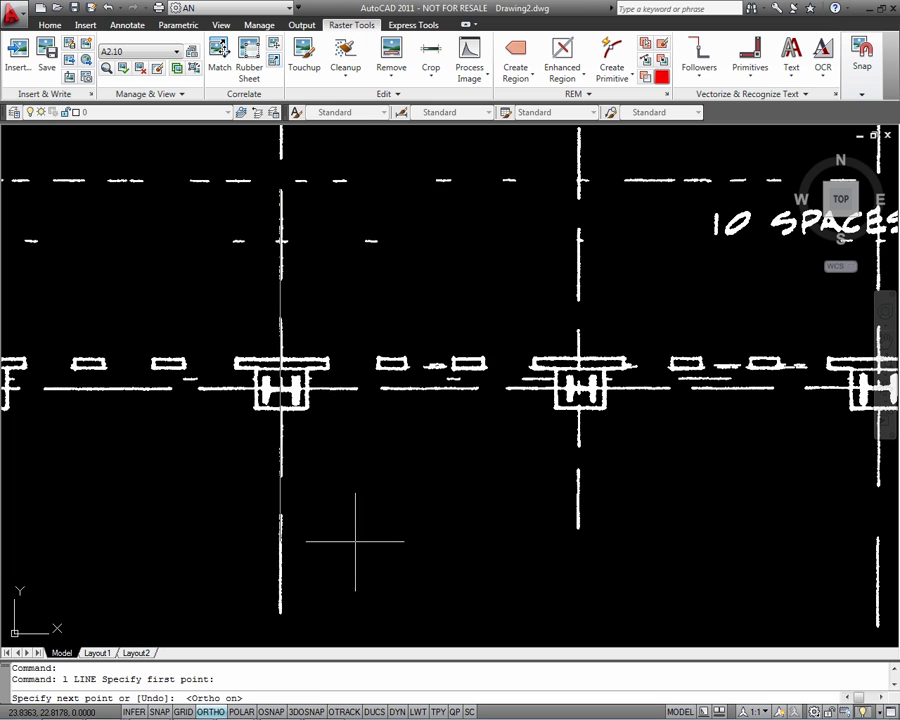
pyautogui.scroll(-5, 301, 583)
pyautogui.moveTo(348, 542); pyautogui.dragTo(339, 288, button='middle')
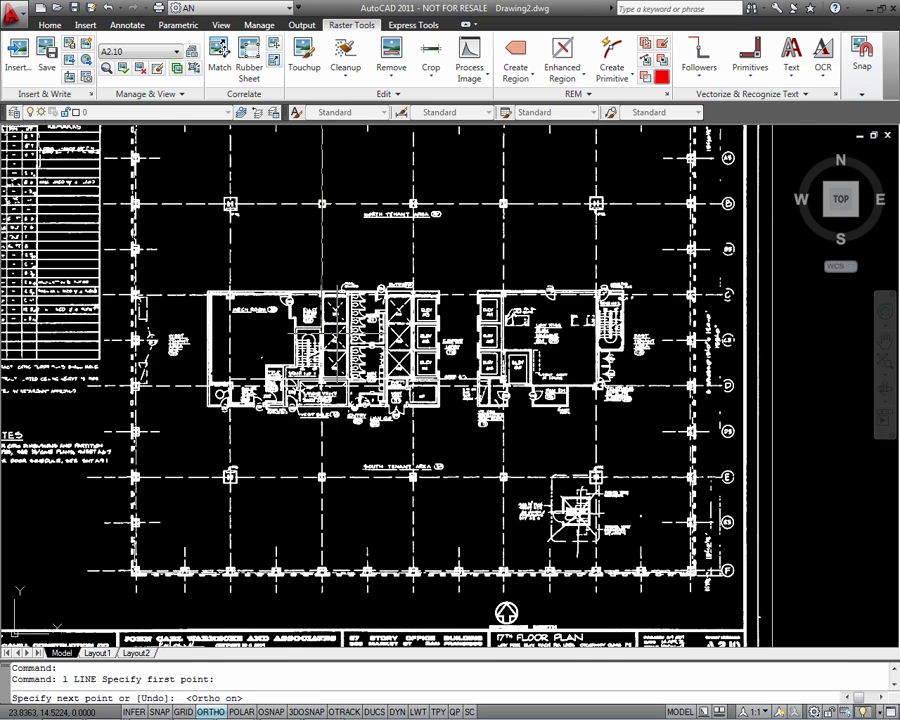
pyautogui.scroll(4, 322, 611)
pyautogui.click(323, 612)
pyautogui.press('Return')
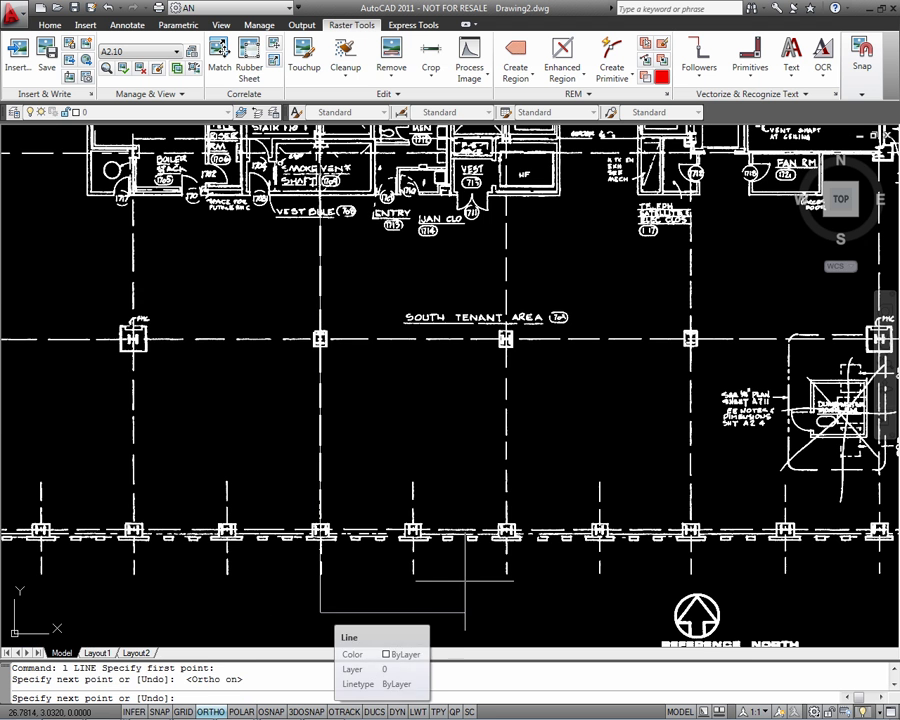
# - Select the vertical check line along grid line 5
pyautogui.click(318, 600)
pyautogui.scroll(-3, 446, 599)
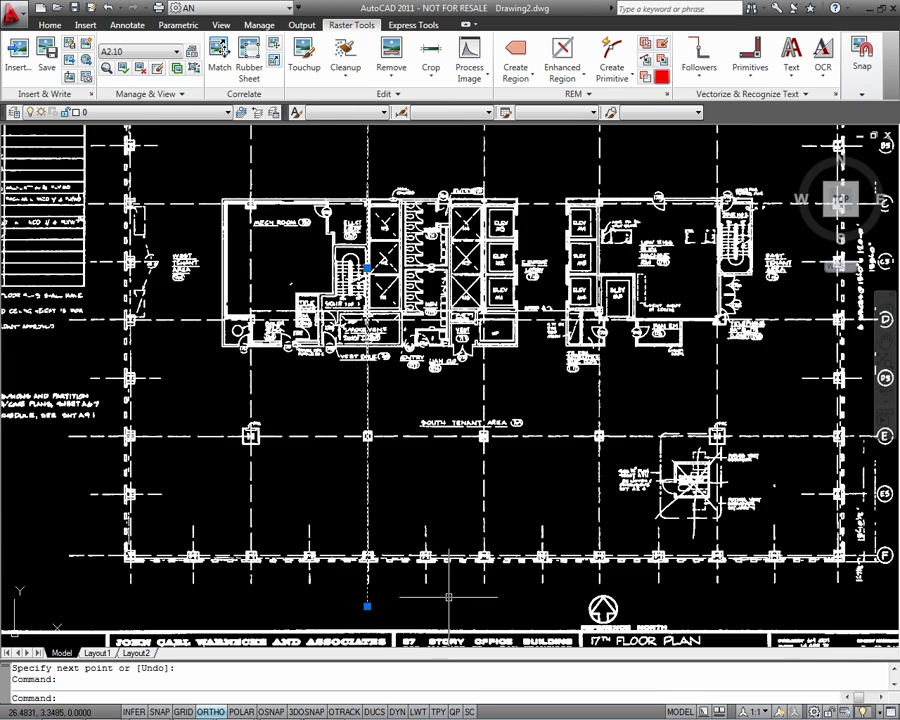